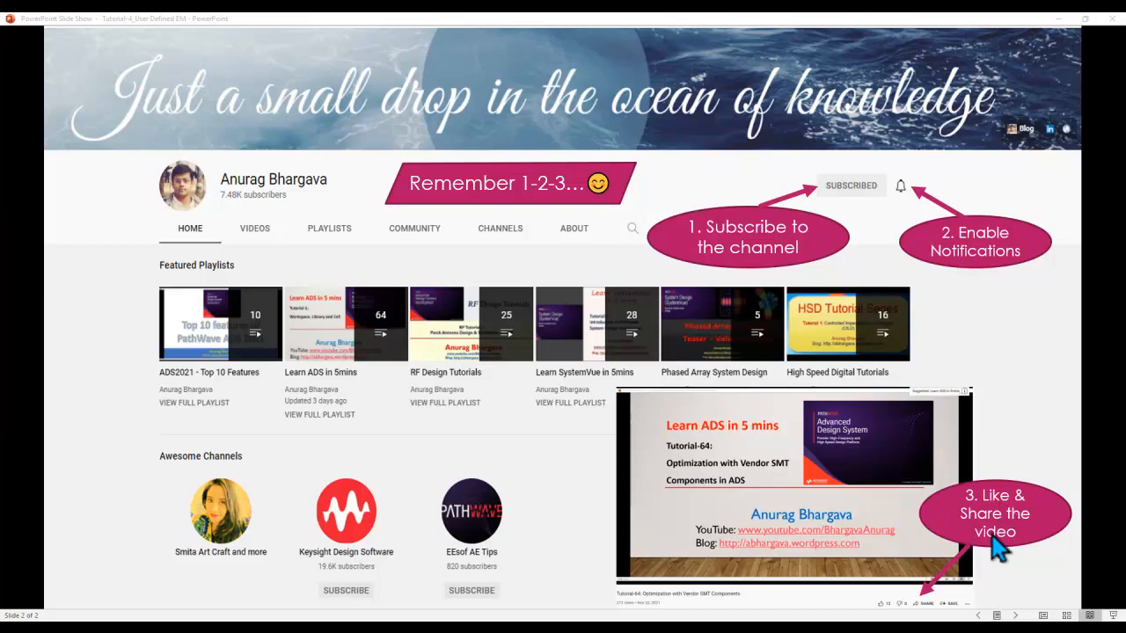
# - Switch to the Laminate_Assembly_Momentum_Demo layout in ADS and review the layer stack of its tech master substrate
pyautogui.press('Left')
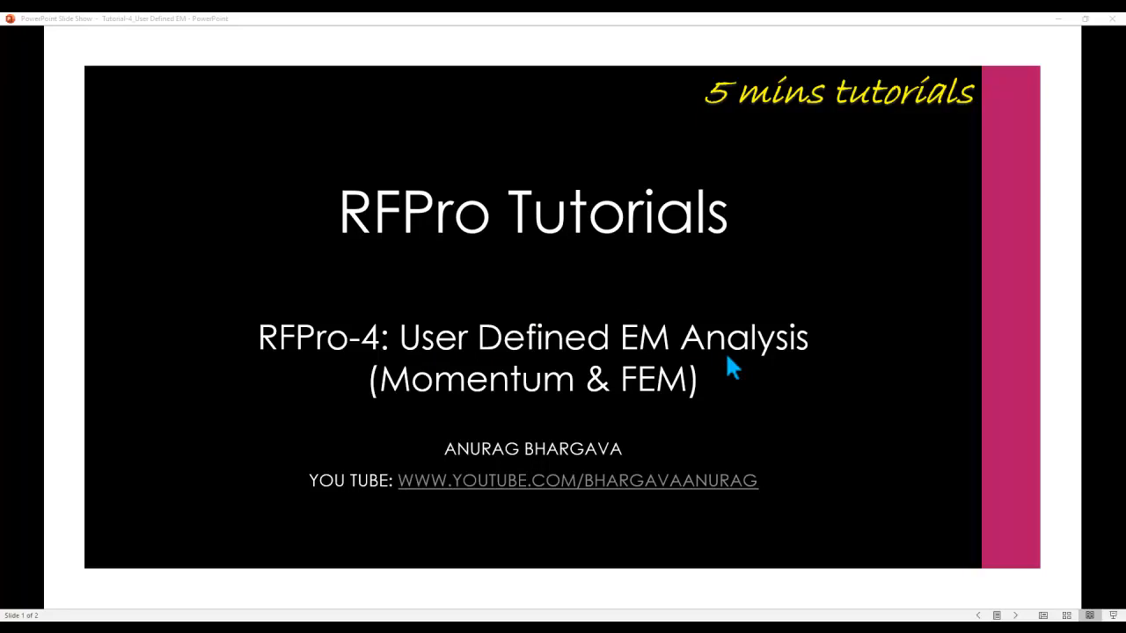
pyautogui.click(706, 603)
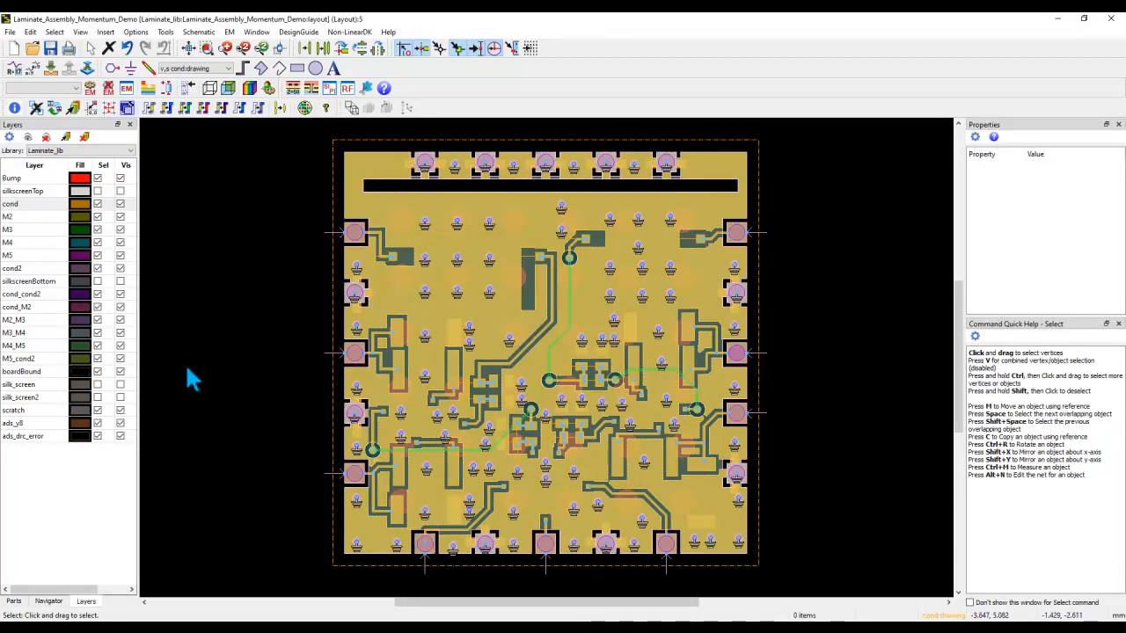
pyautogui.click(147, 89)
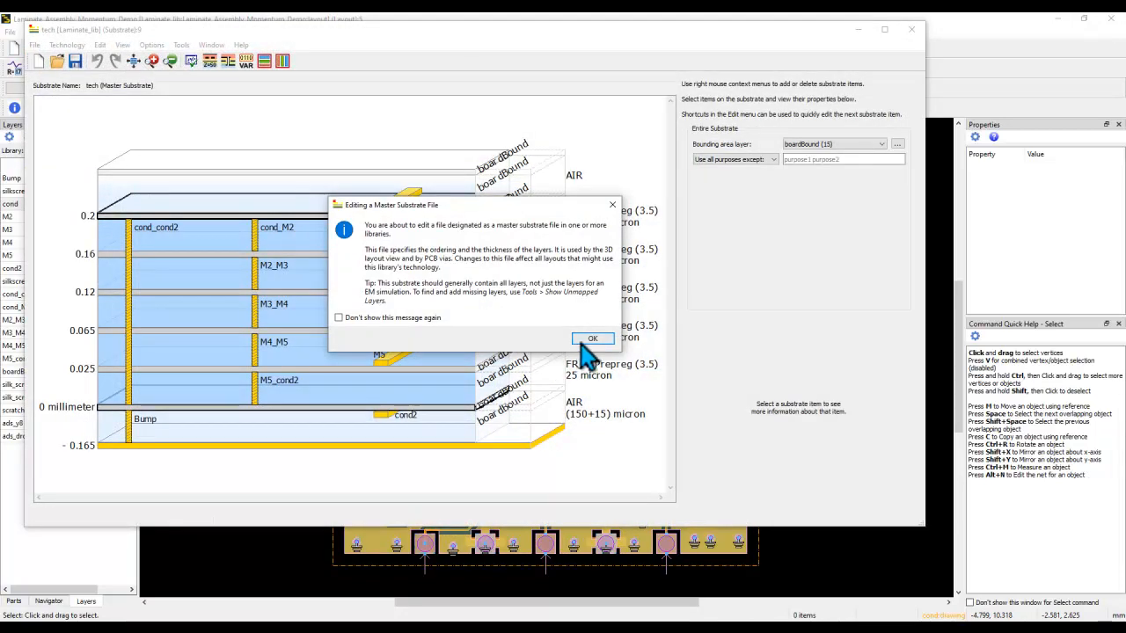
pyautogui.click(585, 337)
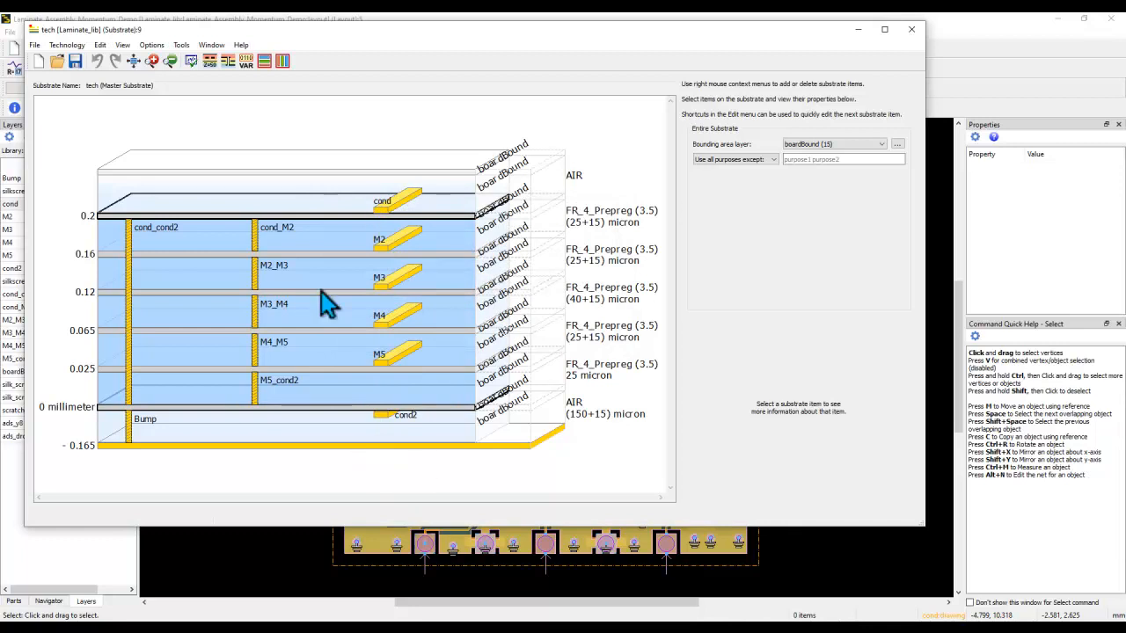
pyautogui.click(912, 29)
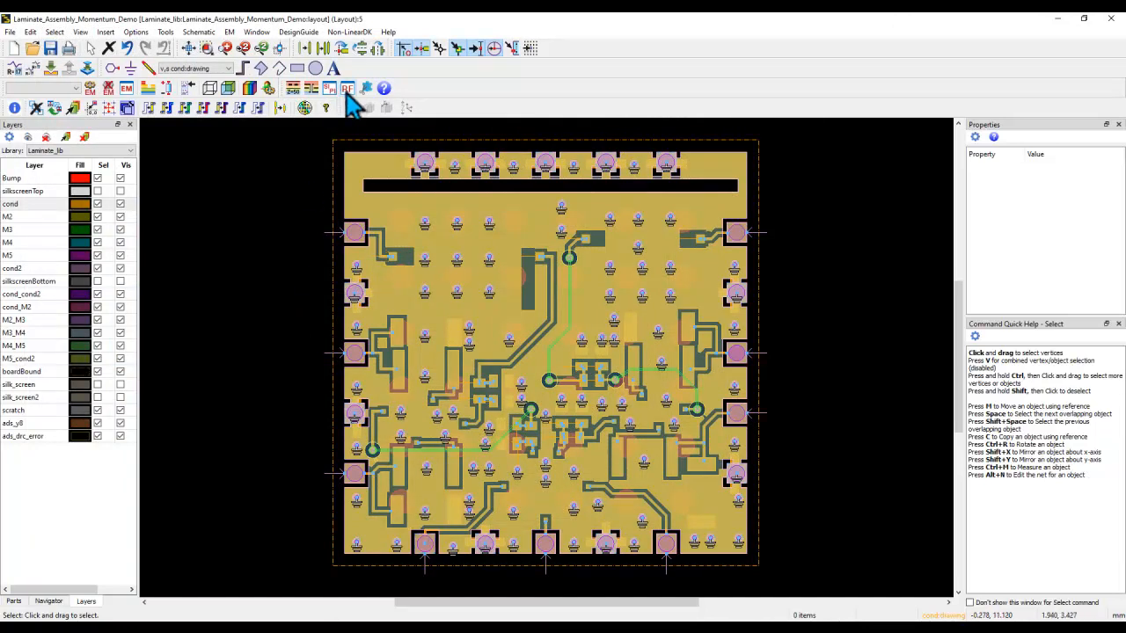
# - Launch RFPro from the Laminate_Assembly_Momentum_Demo layout
pyautogui.click(165, 31)
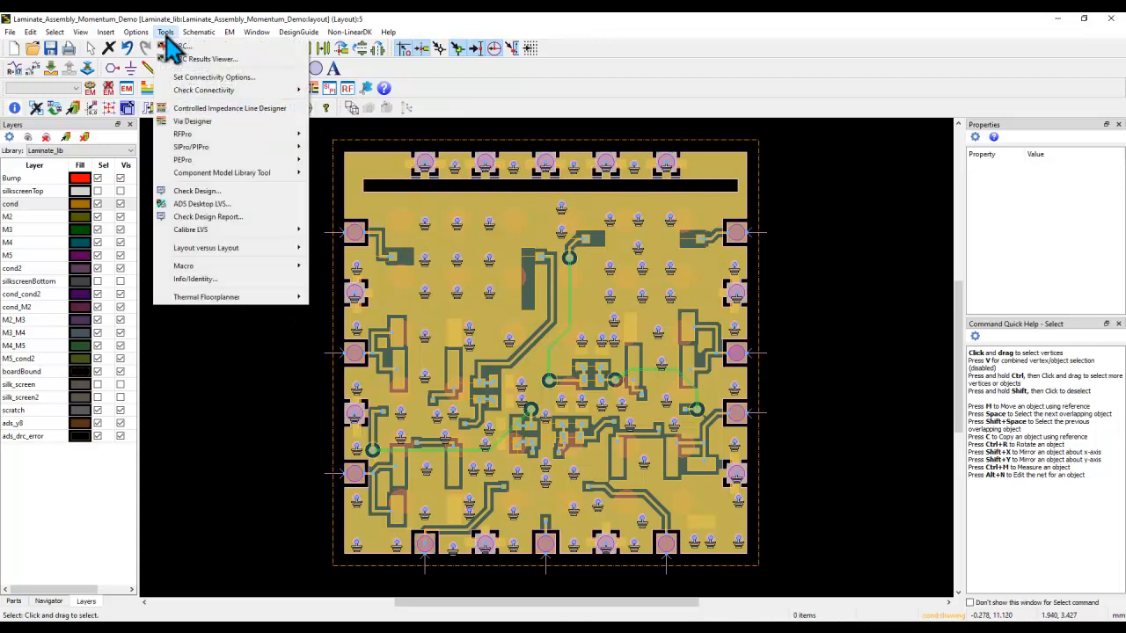
pyautogui.moveTo(209, 135)
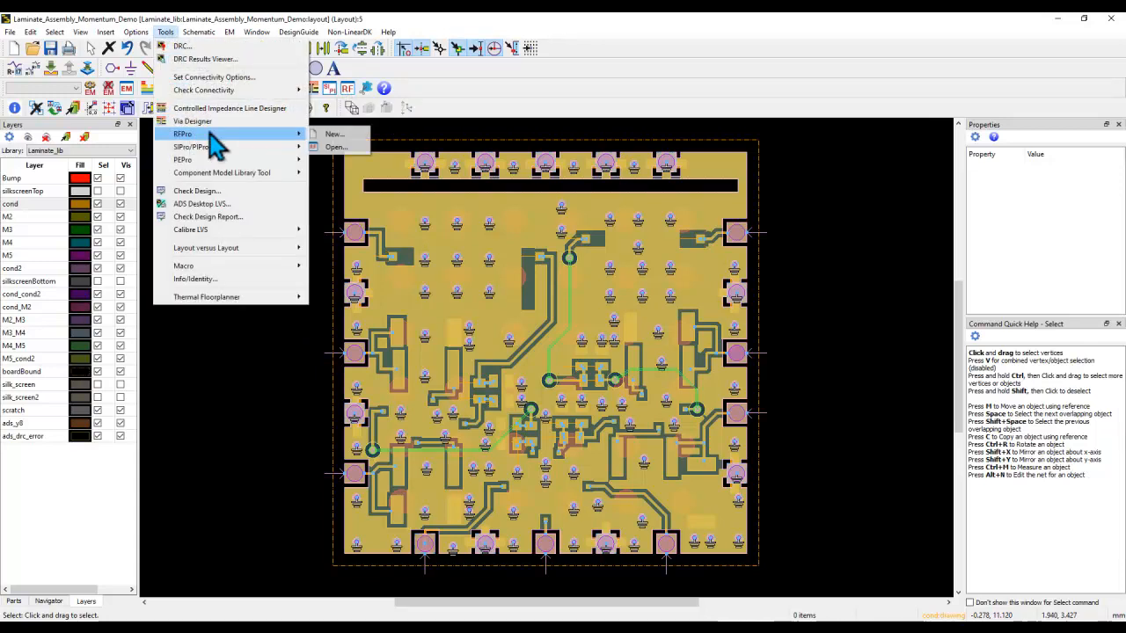
pyautogui.click(327, 135)
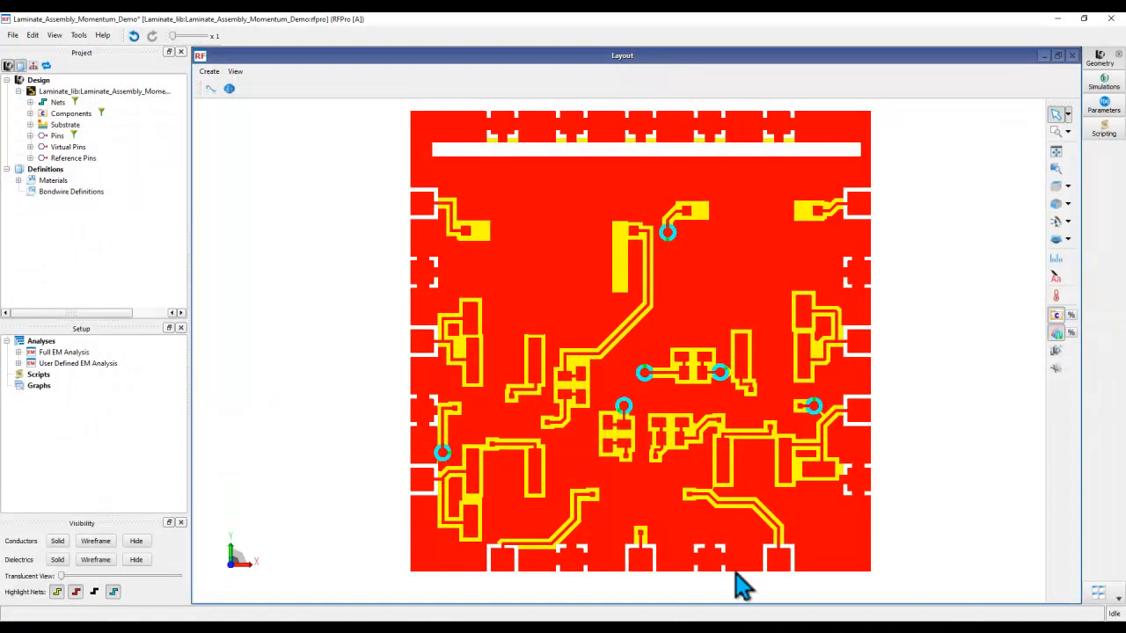
pyautogui.moveTo(607, 195)
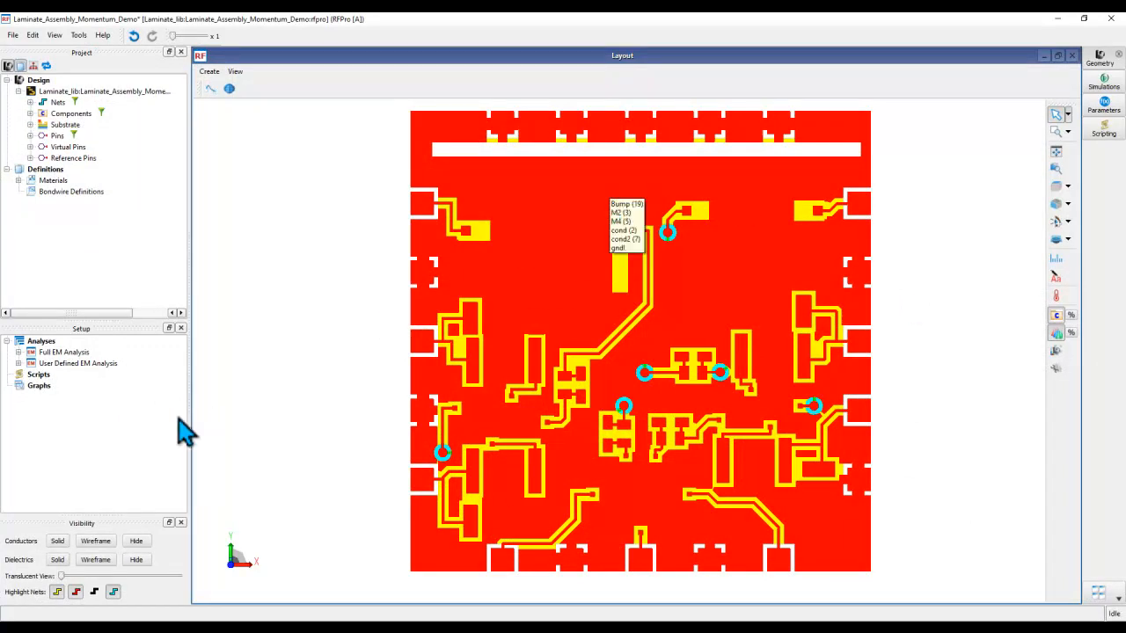
# - Display the layout's conductors as wireframe so that traces on inner layers can be seen
pyautogui.click(71, 353)
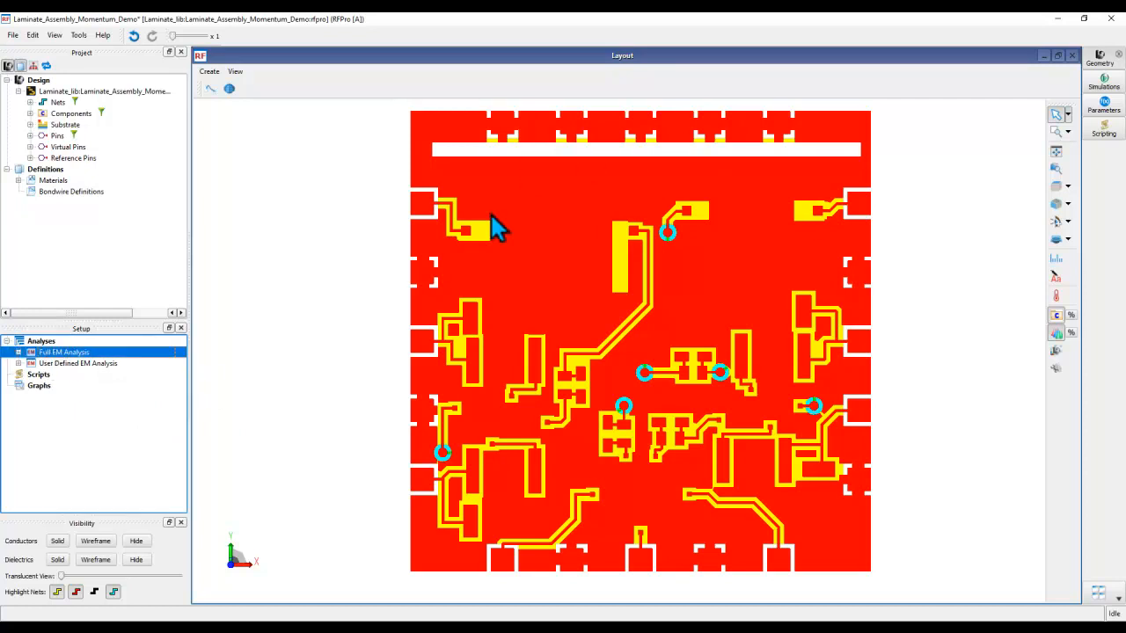
pyautogui.moveTo(444, 184)
pyautogui.click(689, 214)
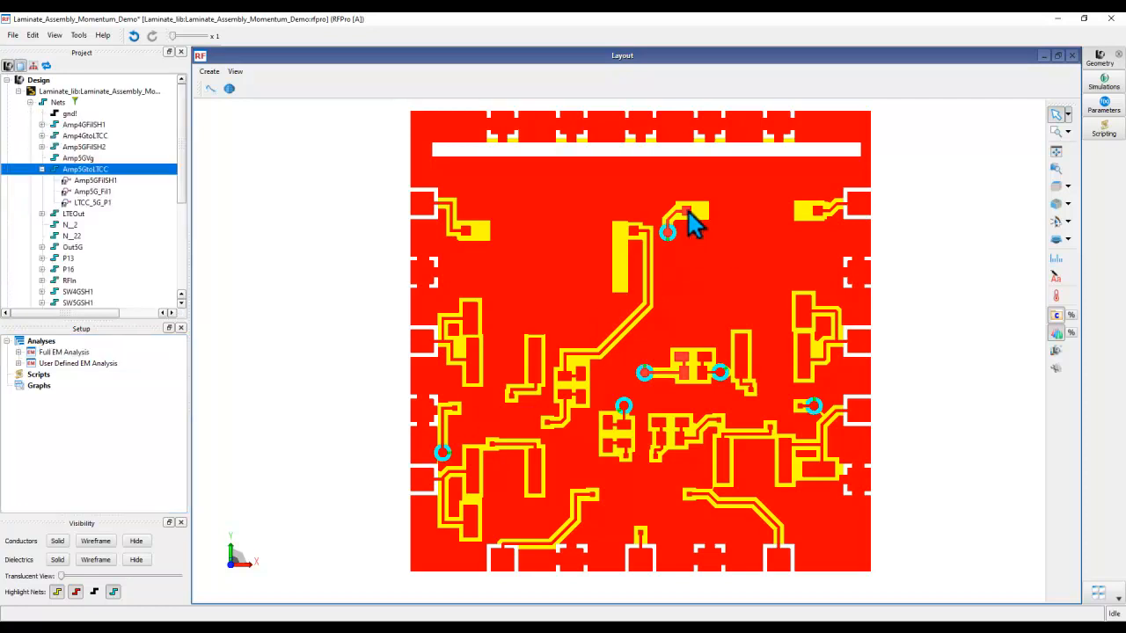
pyautogui.click(311, 392)
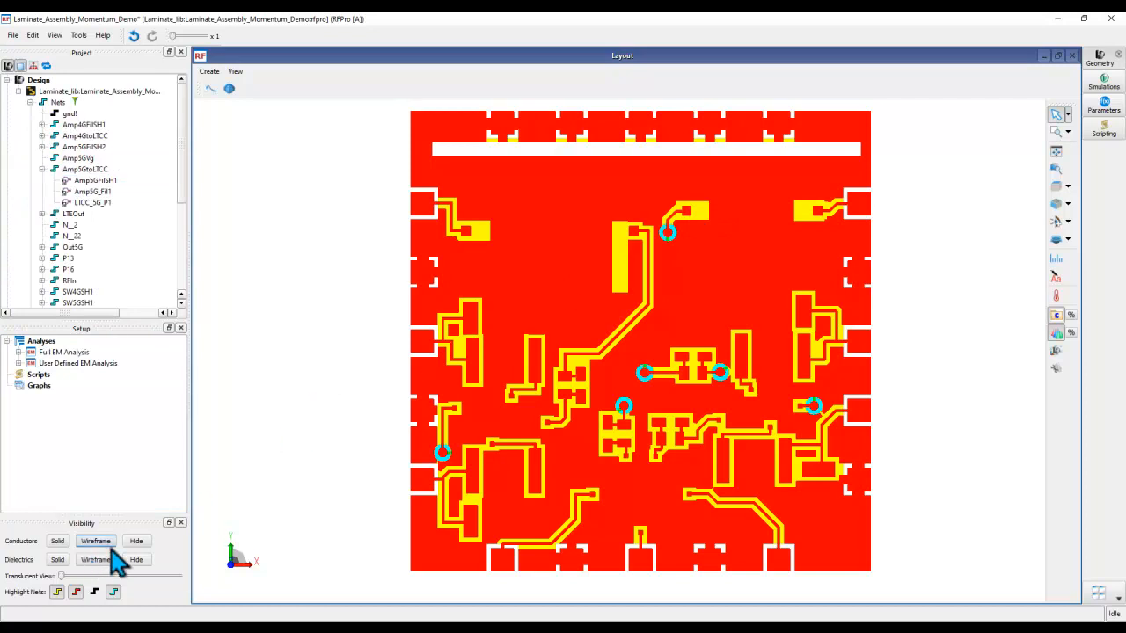
pyautogui.click(99, 542)
# - Examine the routing of the Amp5GtoLTCC and Amp4GtoLTCC nets by highlighting them in the layout, finishing with only Amp5GtoLTCC selected
pyautogui.click(689, 214)
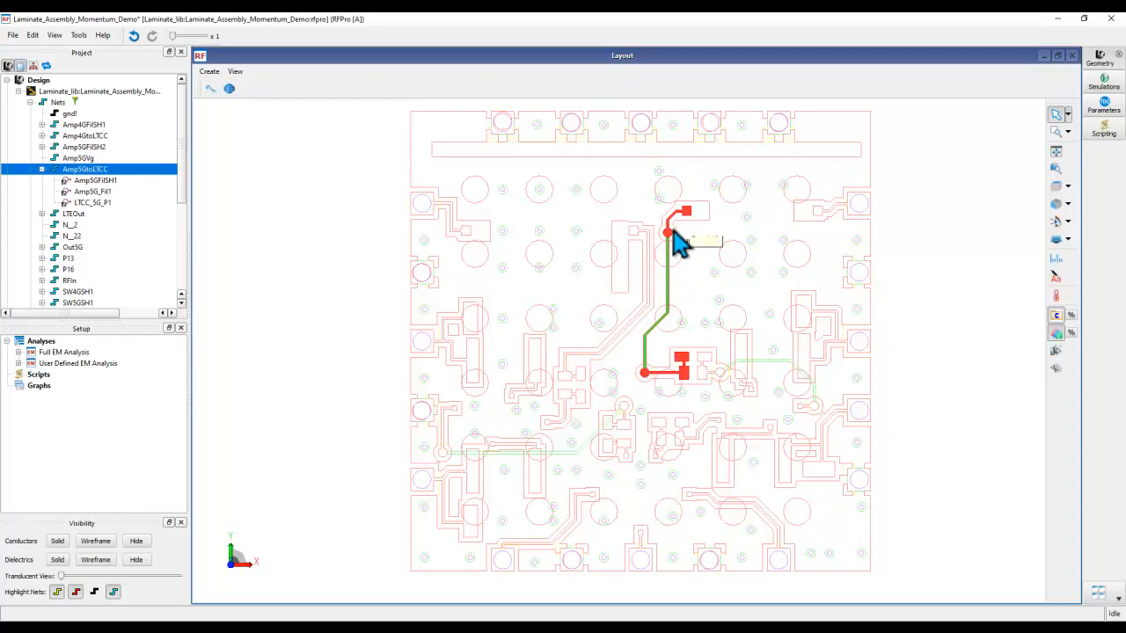
pyautogui.moveTo(658, 255)
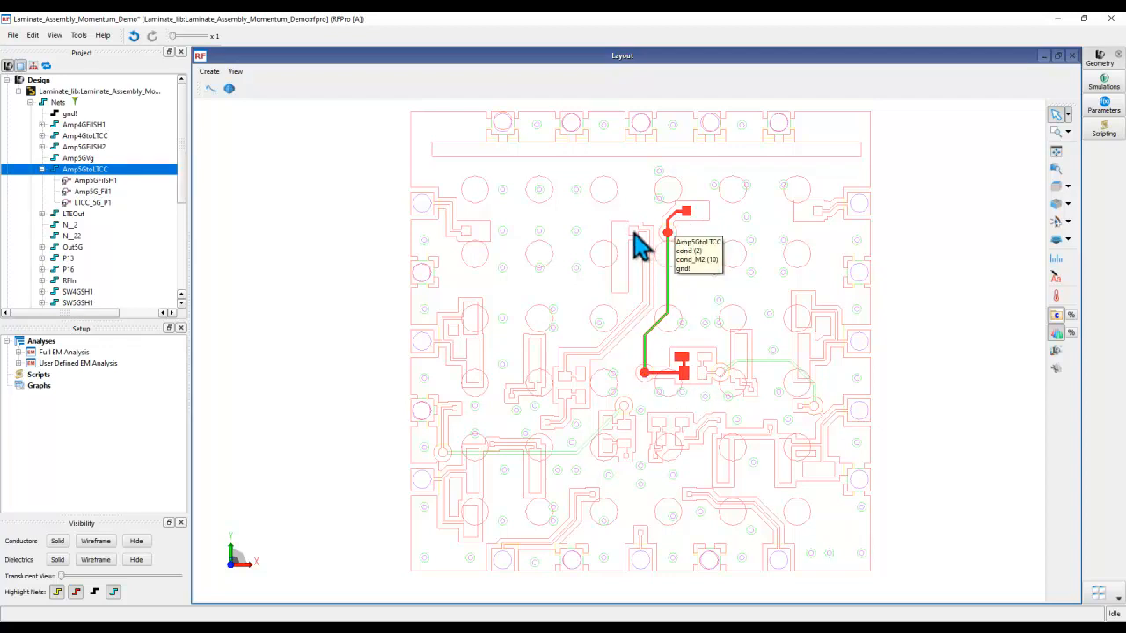
pyautogui.keyDown('ctrl'); pyautogui.click(636, 244); pyautogui.keyUp('ctrl')
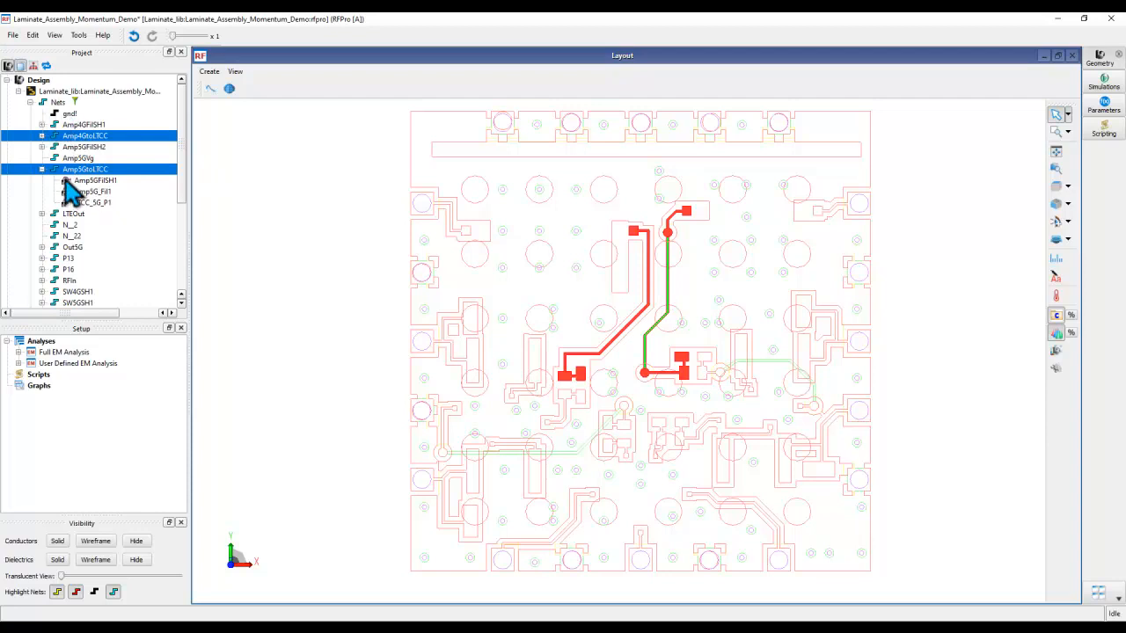
pyautogui.click(275, 257)
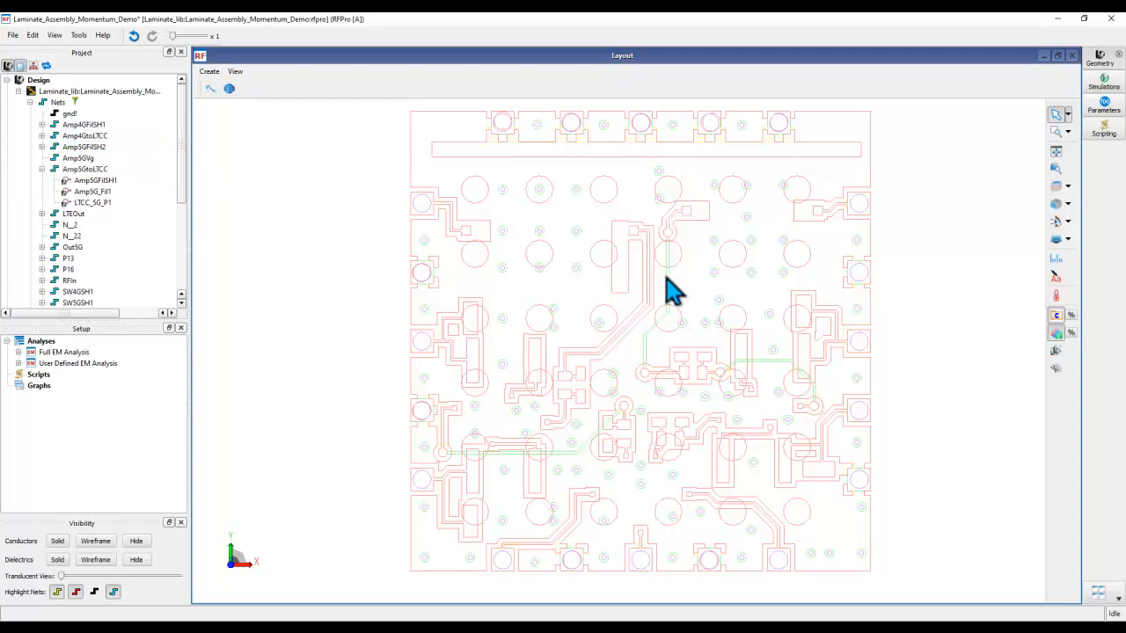
pyautogui.click(685, 221)
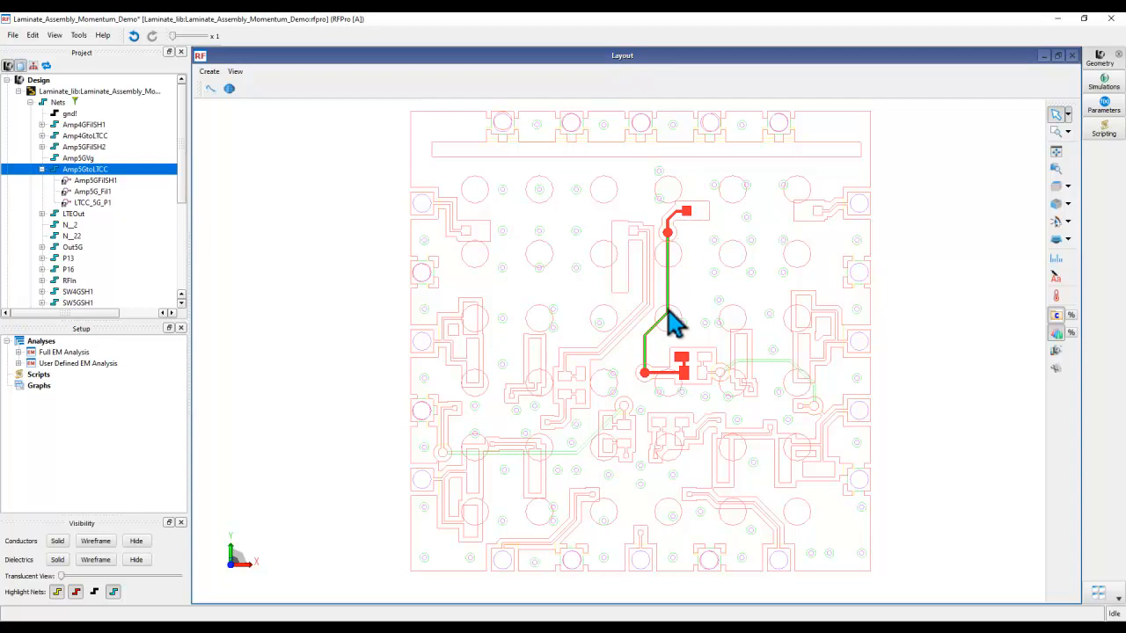
pyautogui.click(41, 169)
pyautogui.moveTo(70, 173); pyautogui.dragTo(93, 182)
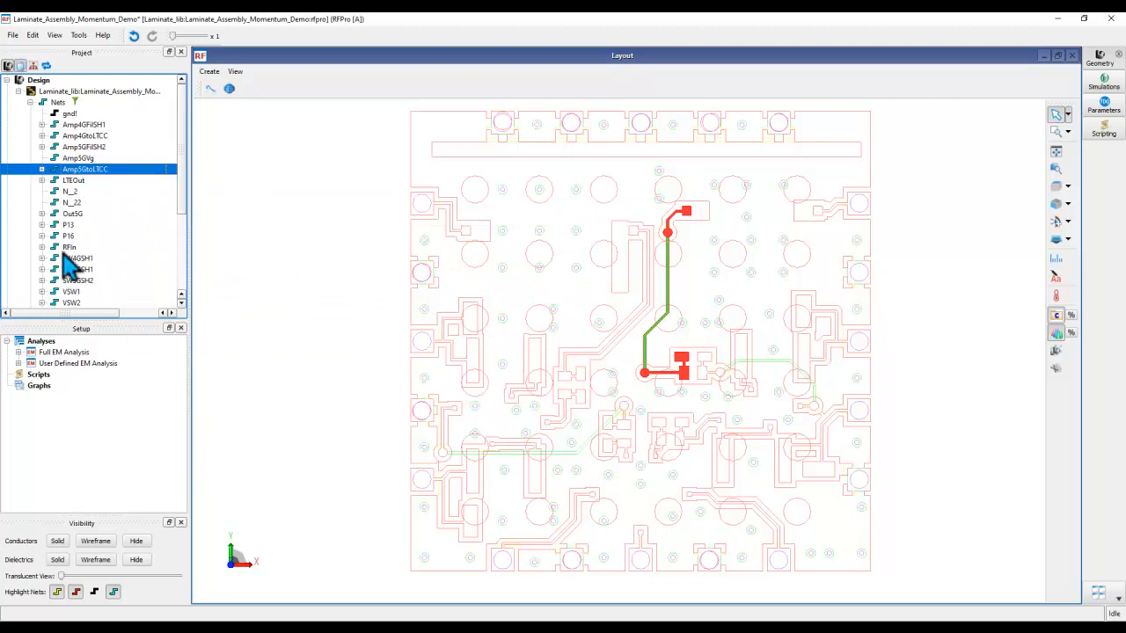
# - Create a new EM analysis in the setup and expand its contents
pyautogui.rightClick(43, 343)
pyautogui.click(85, 364)
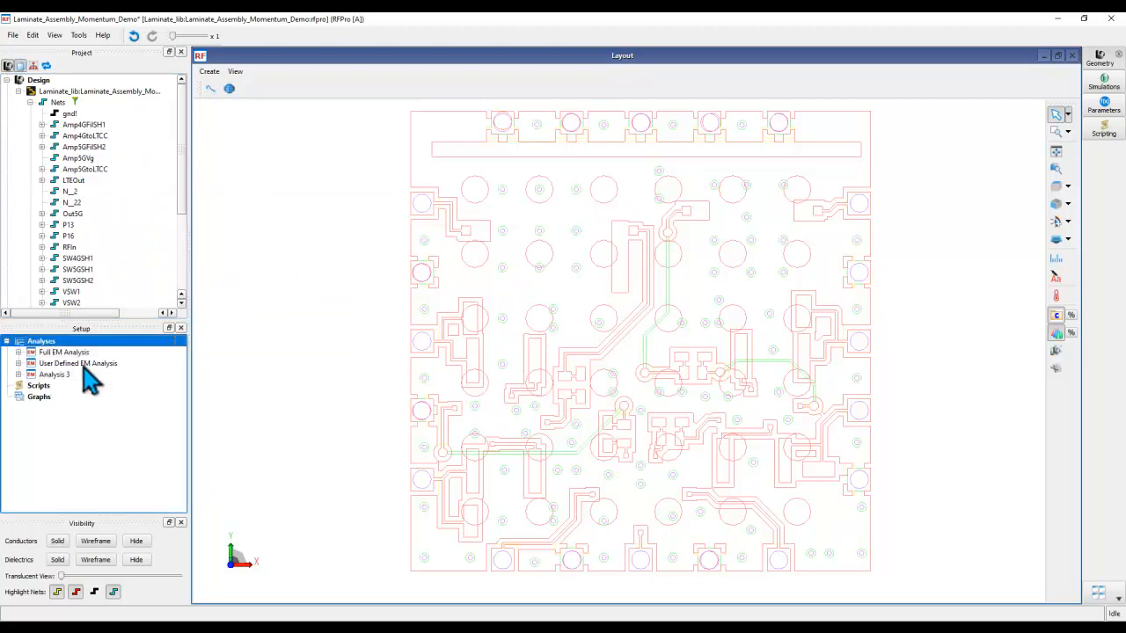
pyautogui.click(19, 374)
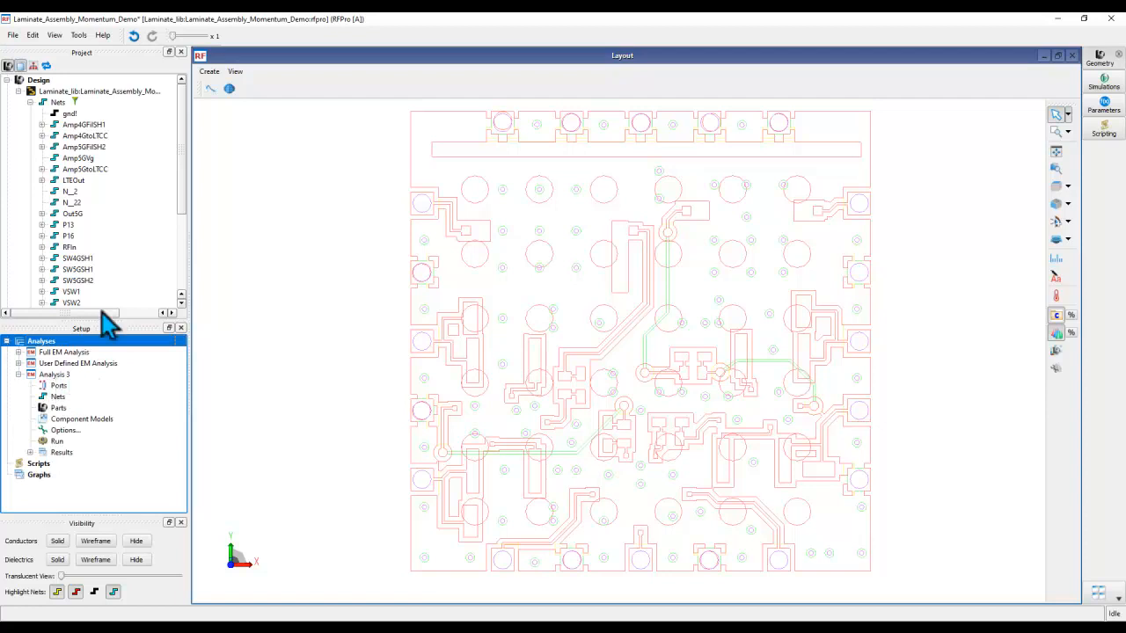
# - Add the Amp5GtoLTCC signal net and the gnd! net to the nets of Analysis 3
pyautogui.click(88, 171)
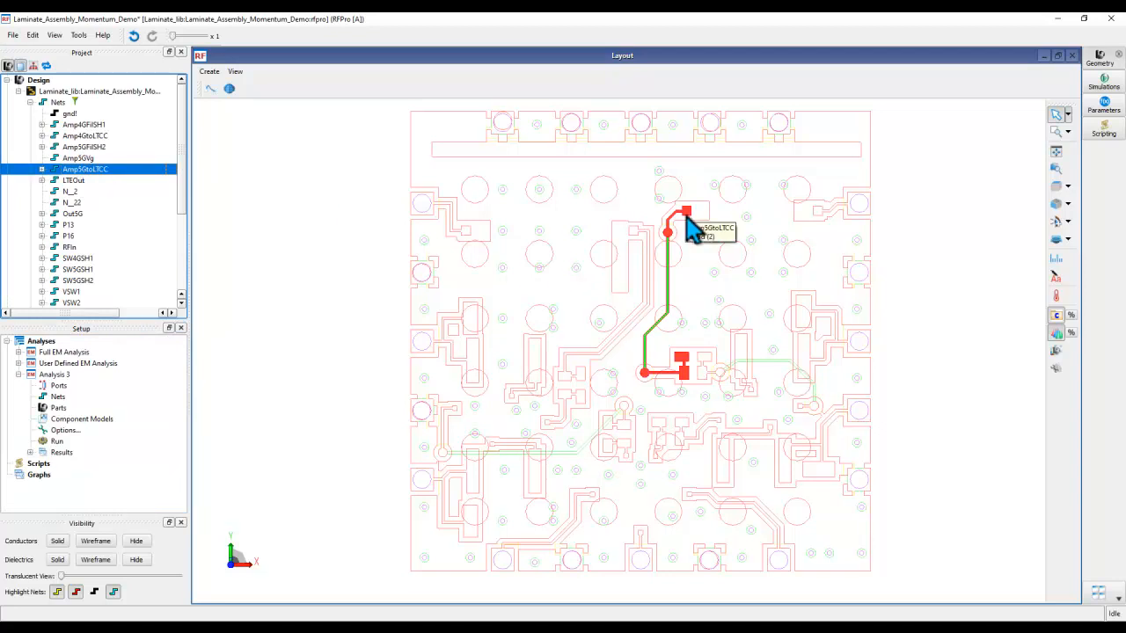
pyautogui.moveTo(64, 172); pyautogui.dragTo(58, 401)
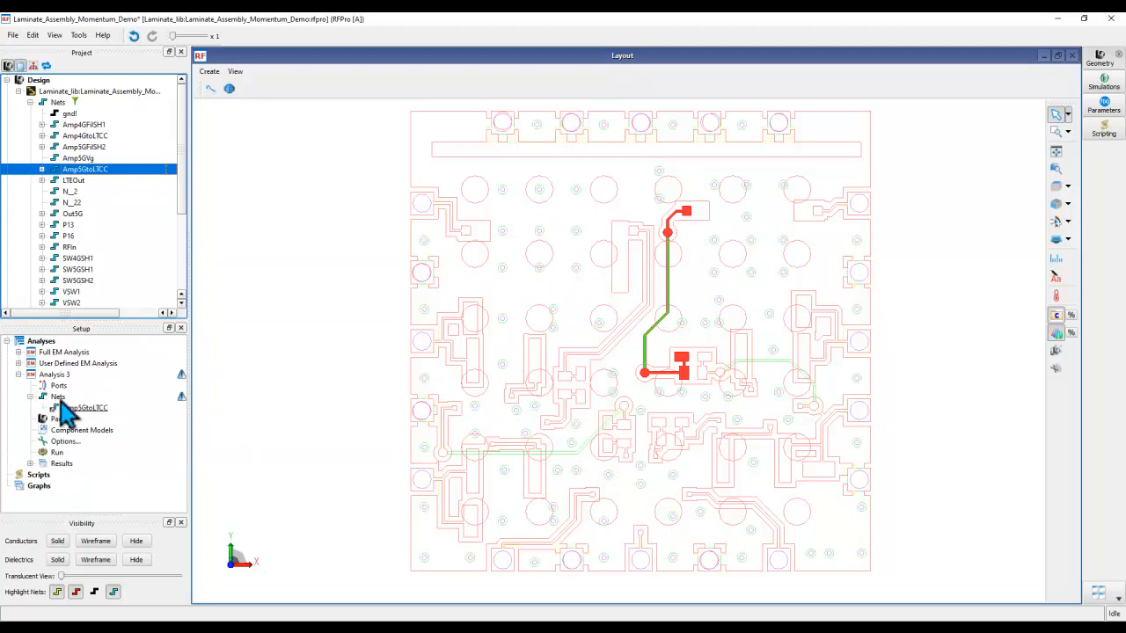
pyautogui.click(69, 114)
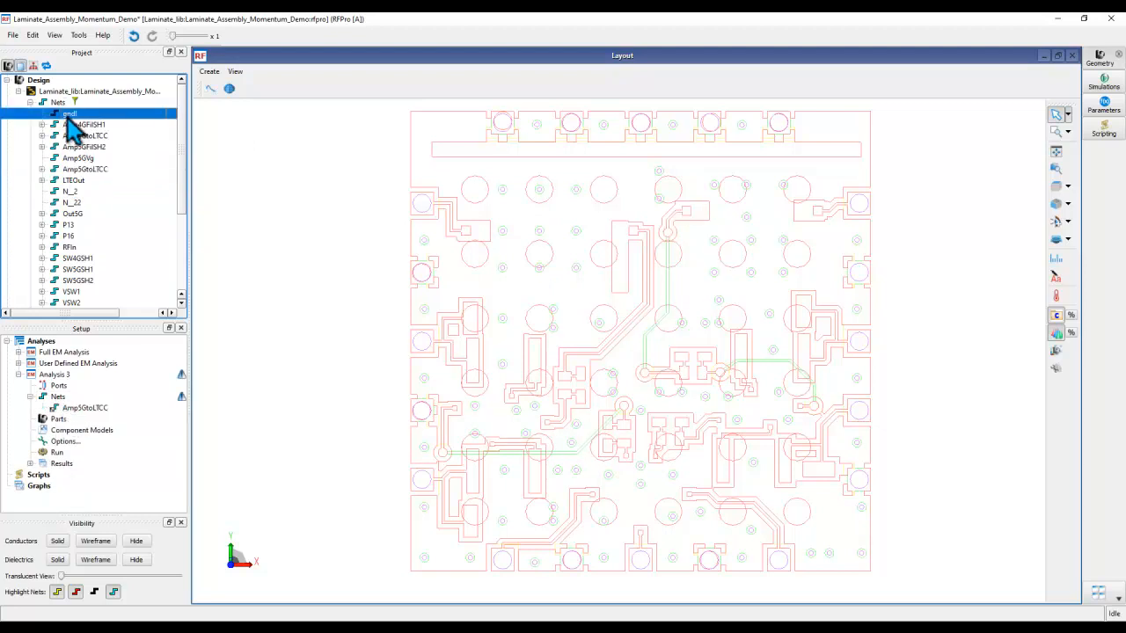
pyautogui.moveTo(70, 123); pyautogui.dragTo(56, 398)
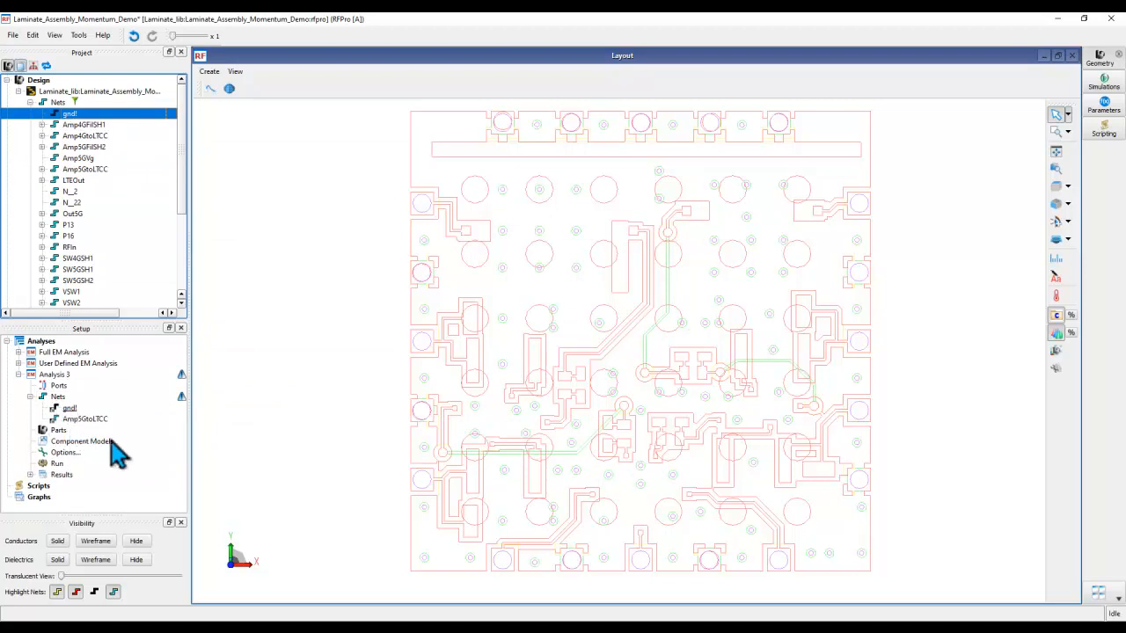
pyautogui.click(70, 410)
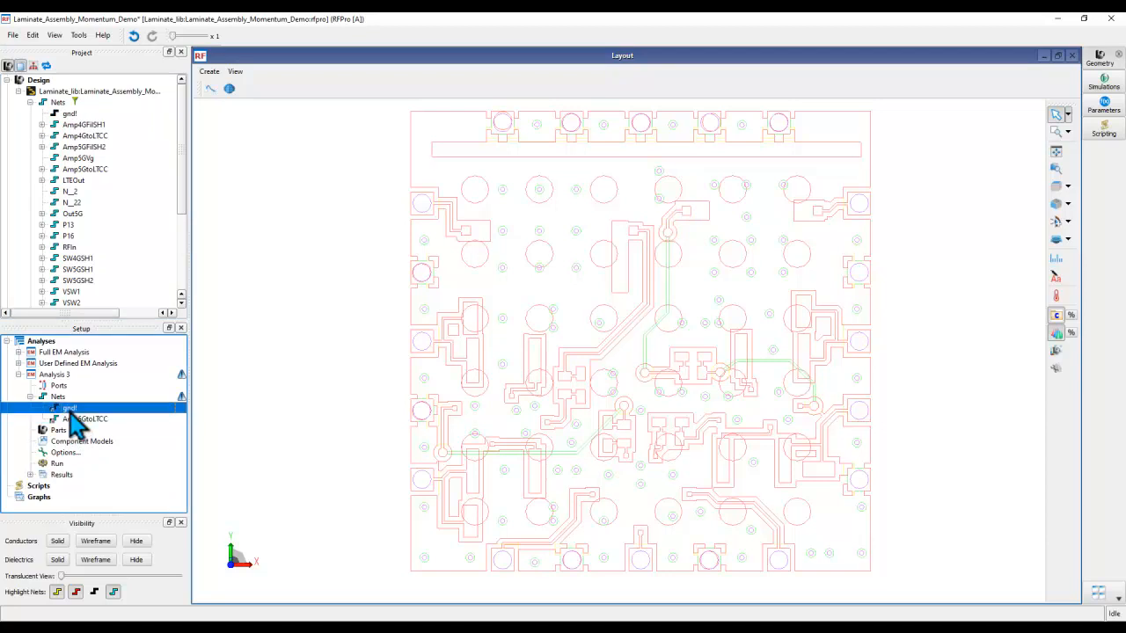
# - Add the Amp5G_Fil1 and LTCC_5G_P1 pins of the Amp5GtoLTCC net as ports of Analysis 3
pyautogui.click(41, 169)
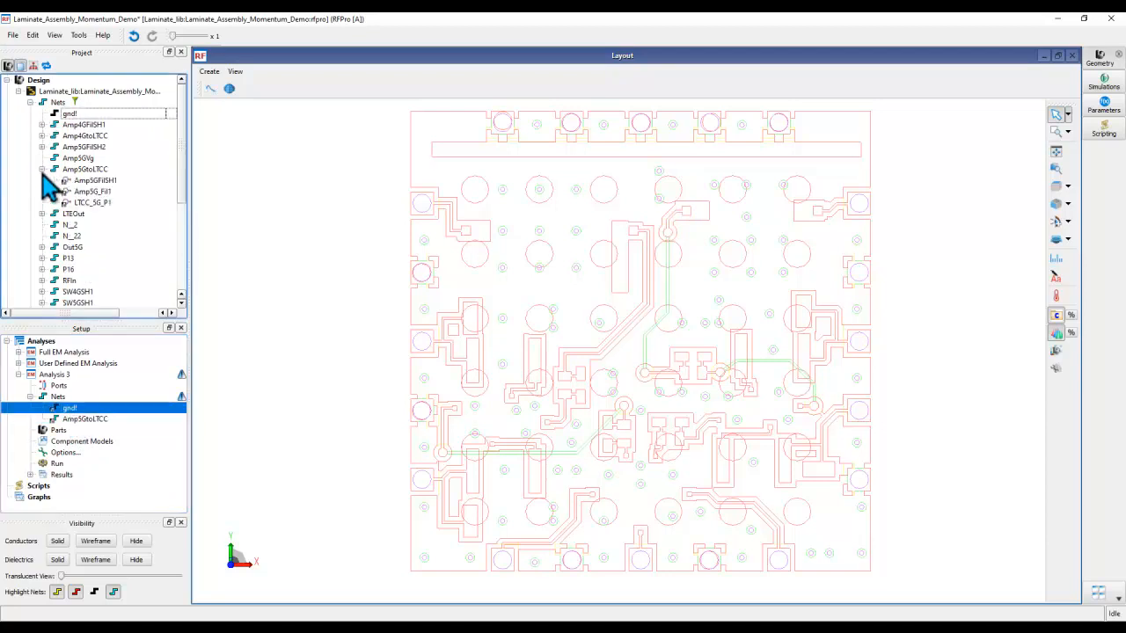
pyautogui.click(93, 182)
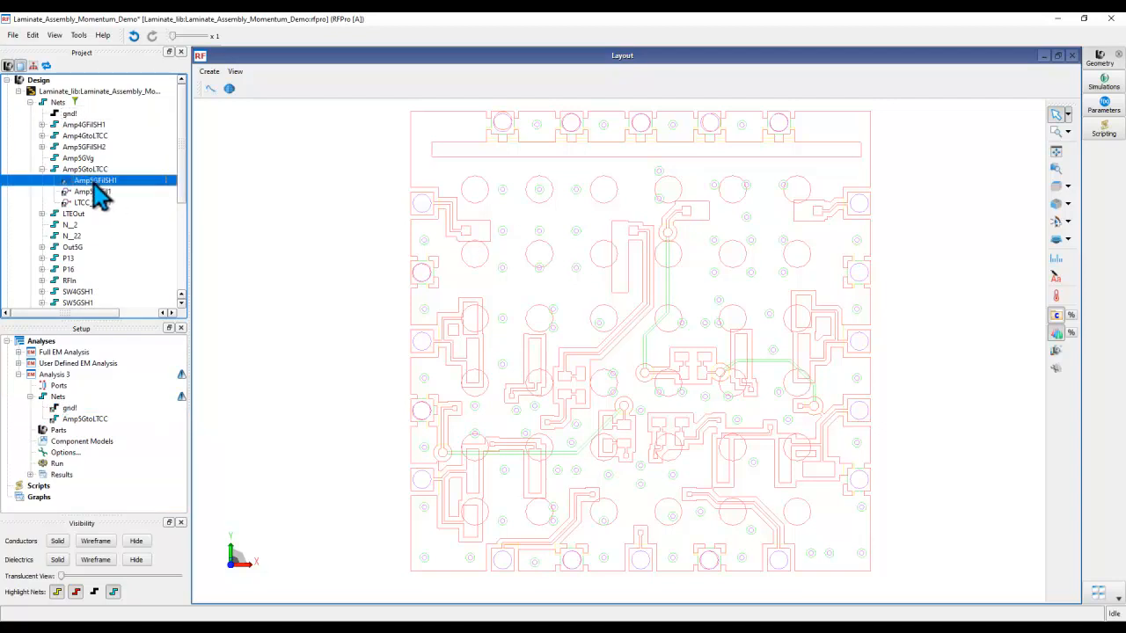
pyautogui.click(93, 193)
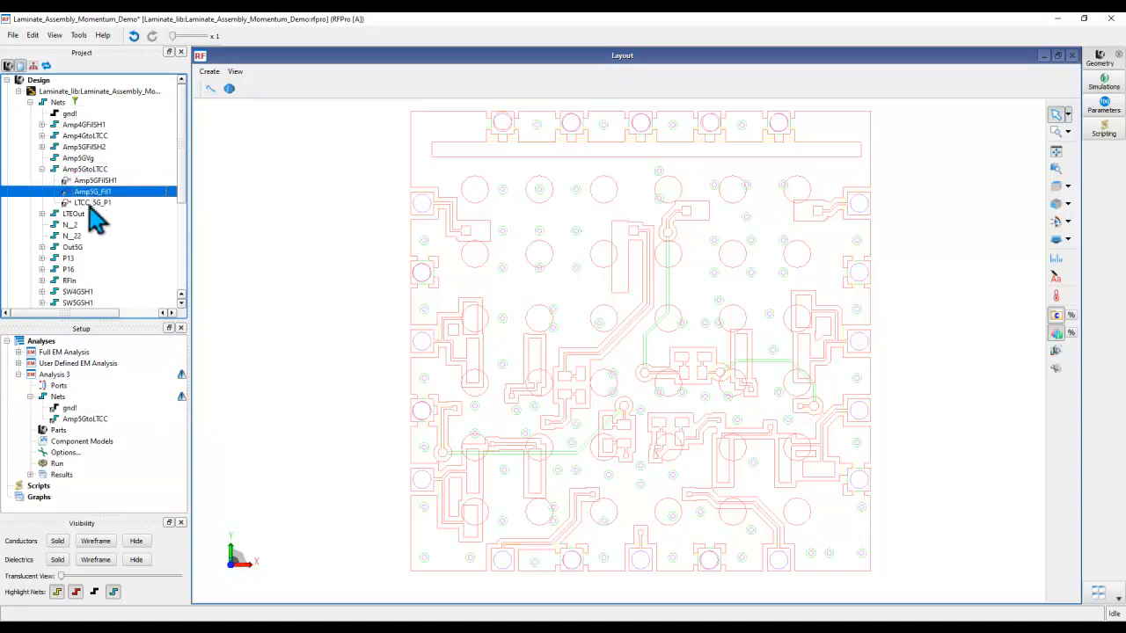
pyautogui.keyDown('ctrl'); pyautogui.click(88, 204); pyautogui.keyUp('ctrl')
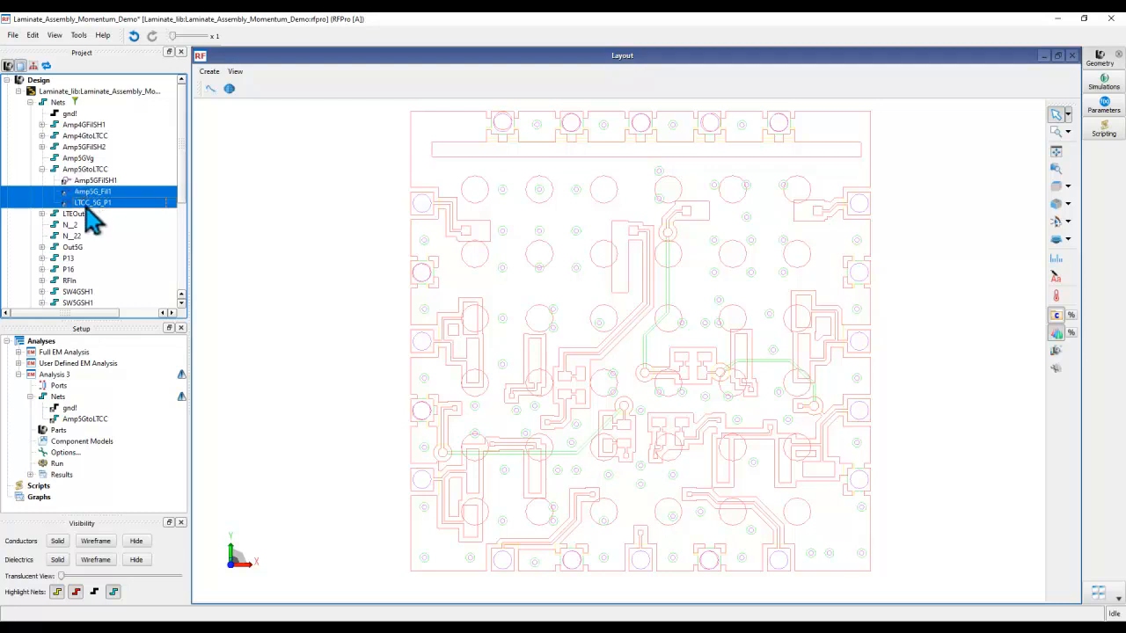
pyautogui.moveTo(99, 210); pyautogui.dragTo(58, 385)
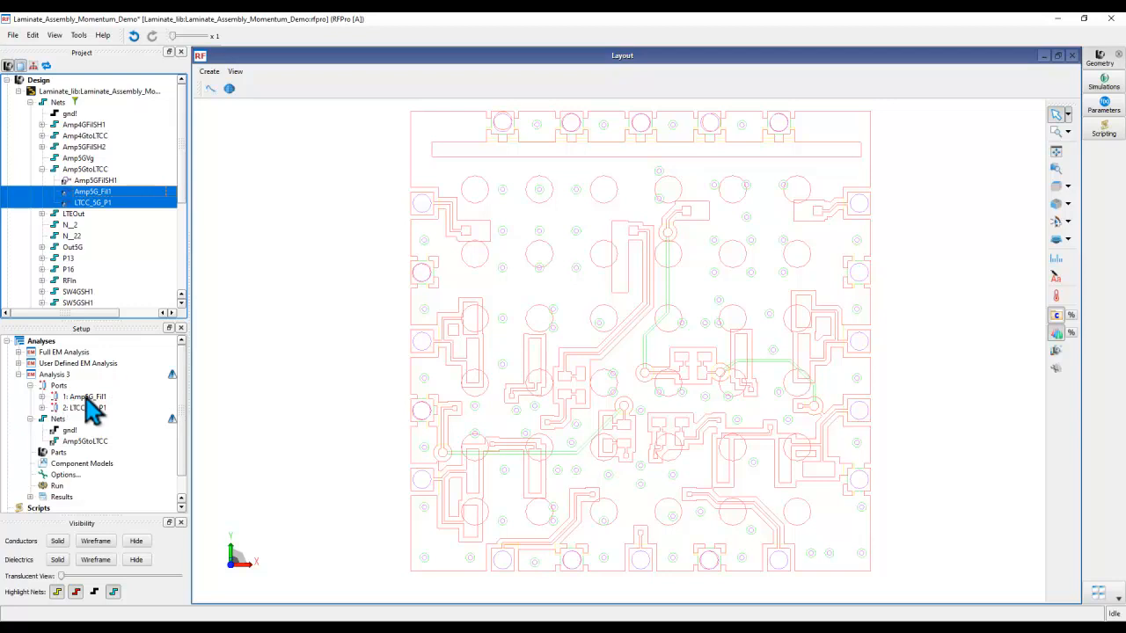
# - Examine the positive and negative terminals of the two new ports in 3D and in an edge-on front view
pyautogui.moveTo(649, 444); pyautogui.dragTo(707, 349, button='middle')
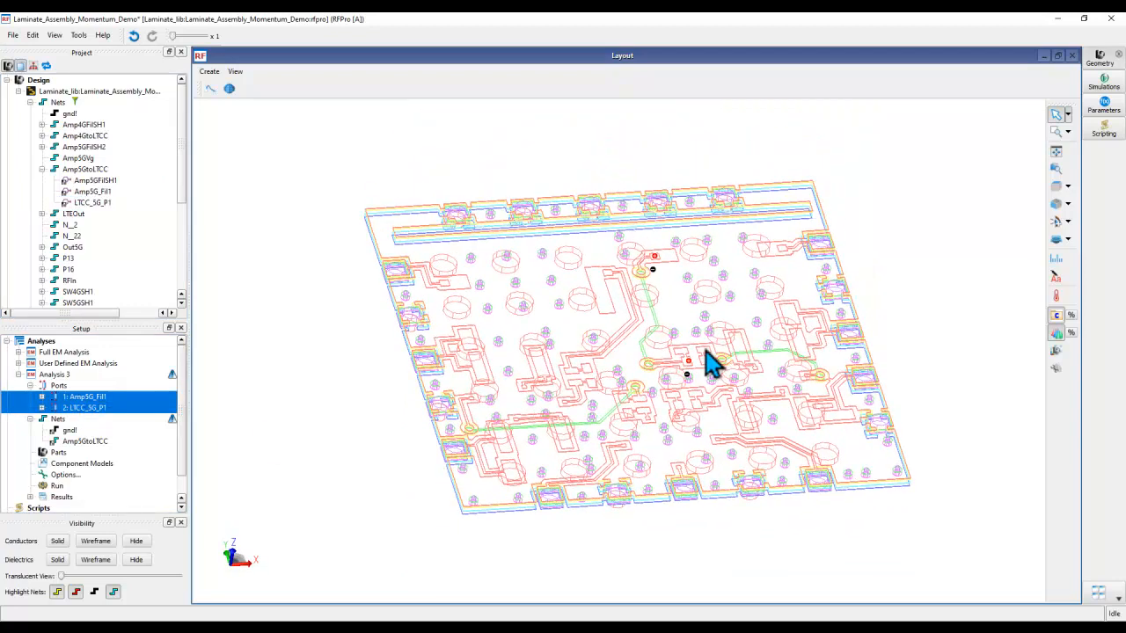
pyautogui.scroll(4, 676, 356)
pyautogui.scroll(-2, 707, 405)
pyautogui.moveTo(716, 421); pyautogui.dragTo(699, 396, button='middle')
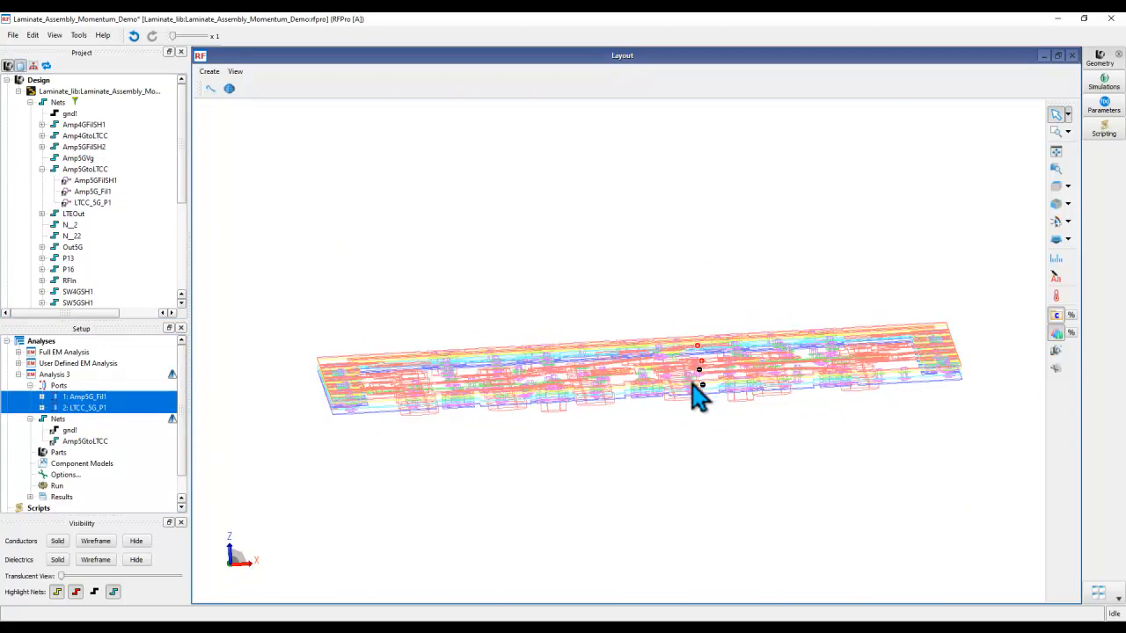
pyautogui.click(1068, 186)
pyautogui.click(1012, 200)
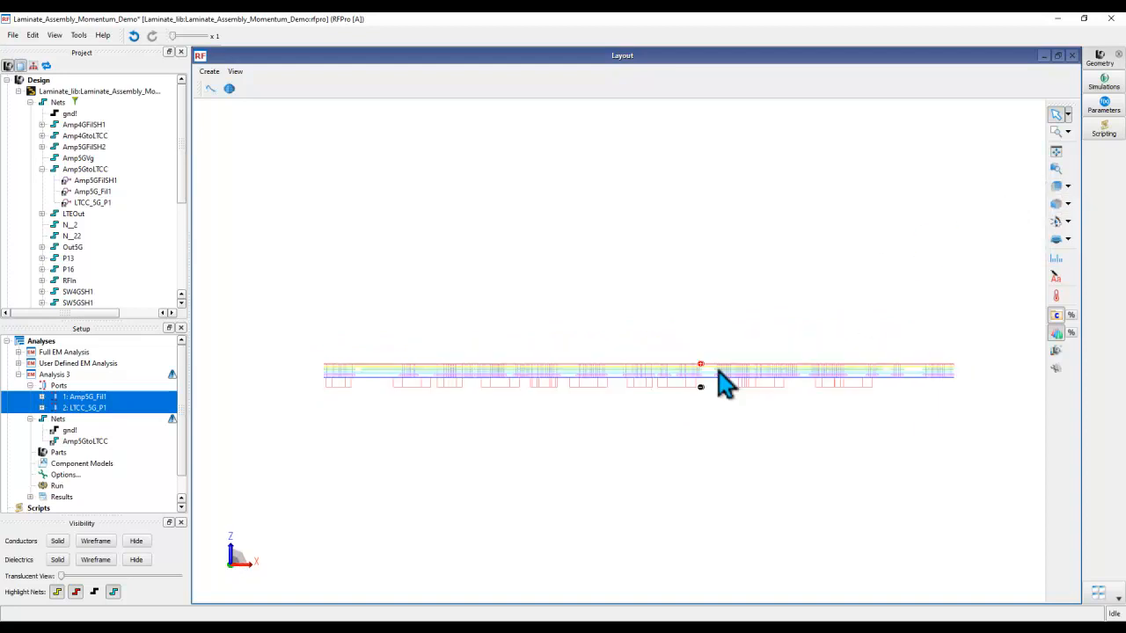
pyautogui.scroll(3, 707, 390)
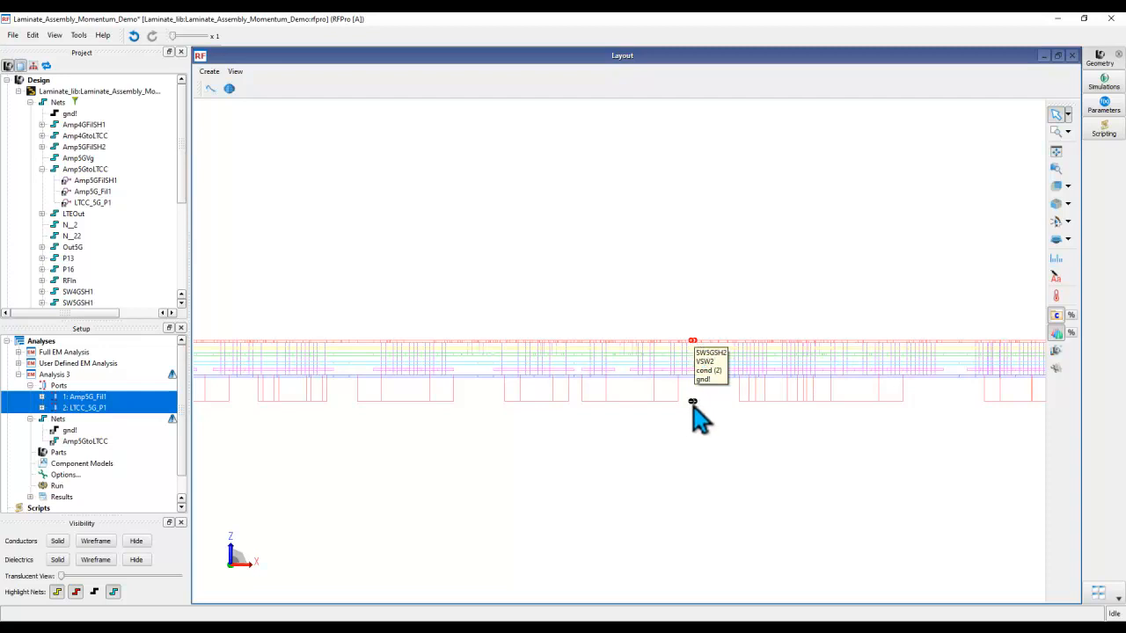
# - Expand the design's reference pins and create a reference pin on layer M2 (3)
pyautogui.click(30, 102)
pyautogui.click(30, 157)
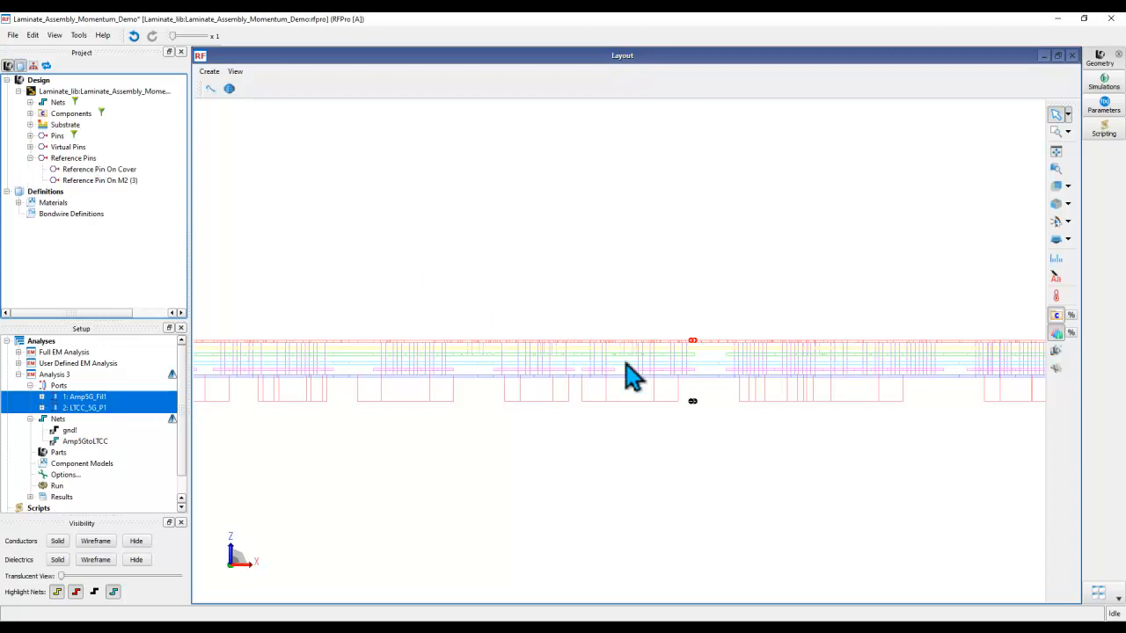
pyautogui.scroll(2, 698, 391)
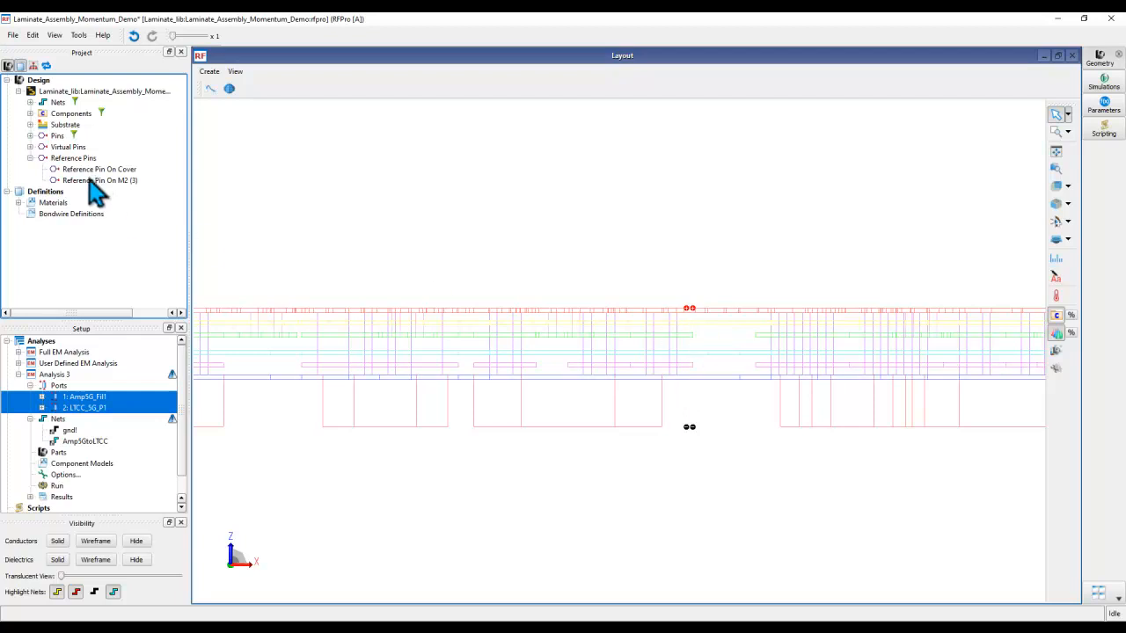
pyautogui.rightClick(74, 161)
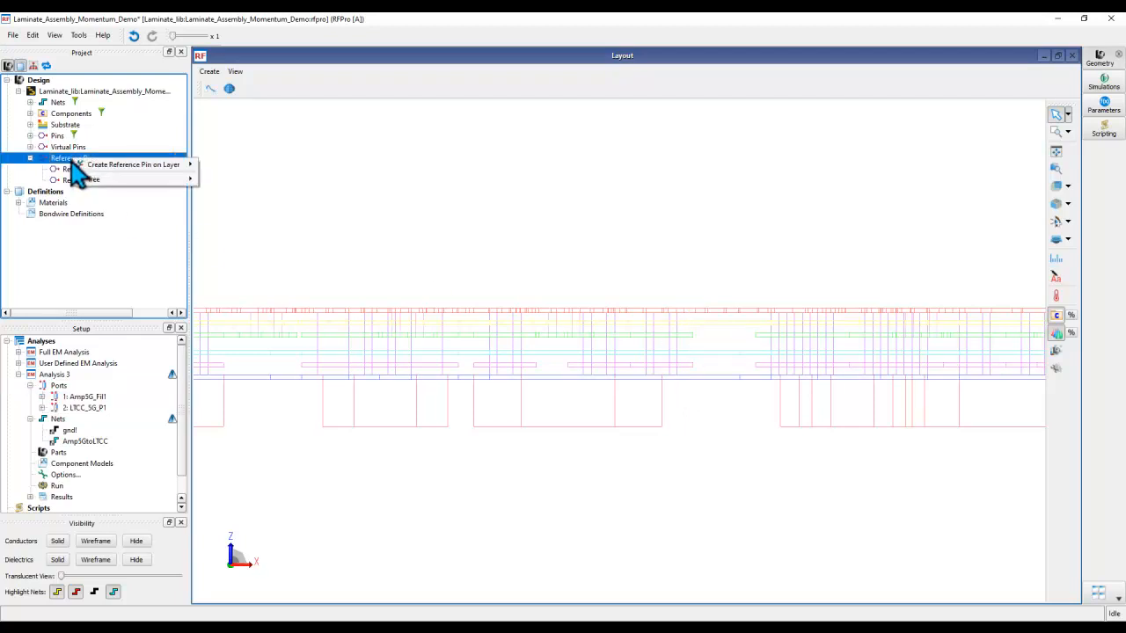
pyautogui.moveTo(108, 168)
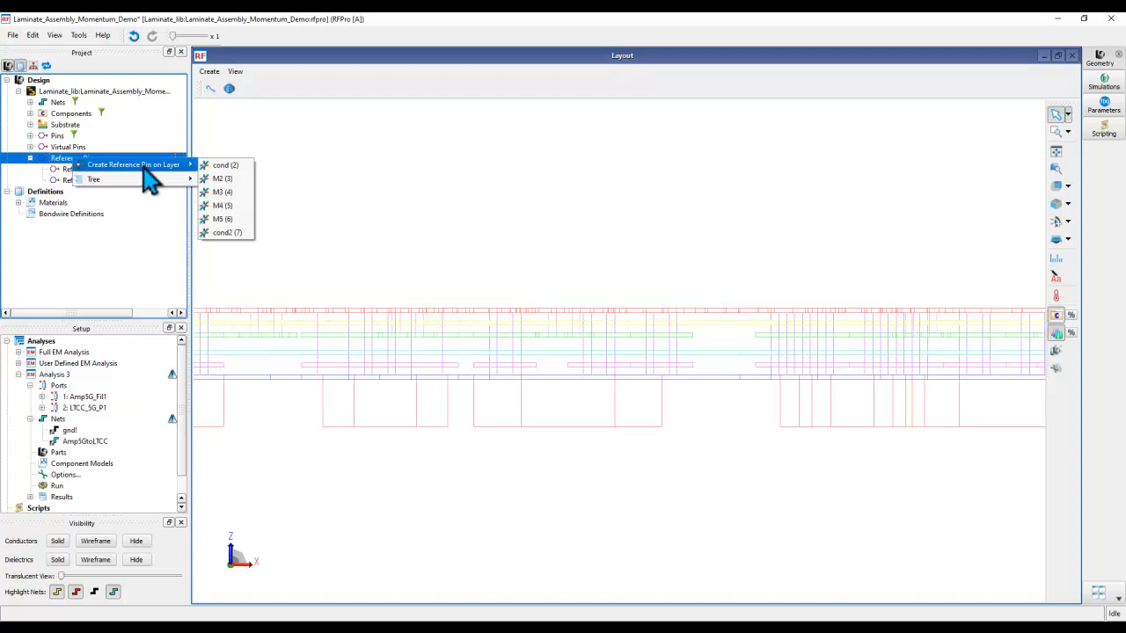
pyautogui.click(223, 181)
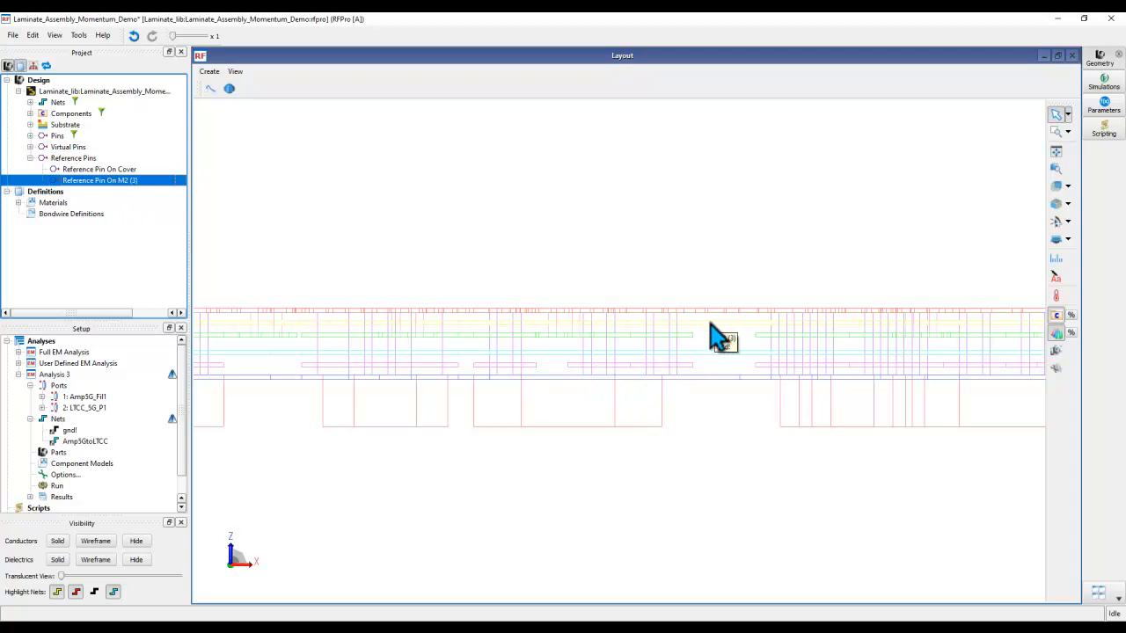
# - Create and use virtual pins on the nearby ground net for both Analysis 3 ports, and inspect them among the design's virtual pins
pyautogui.click(88, 398)
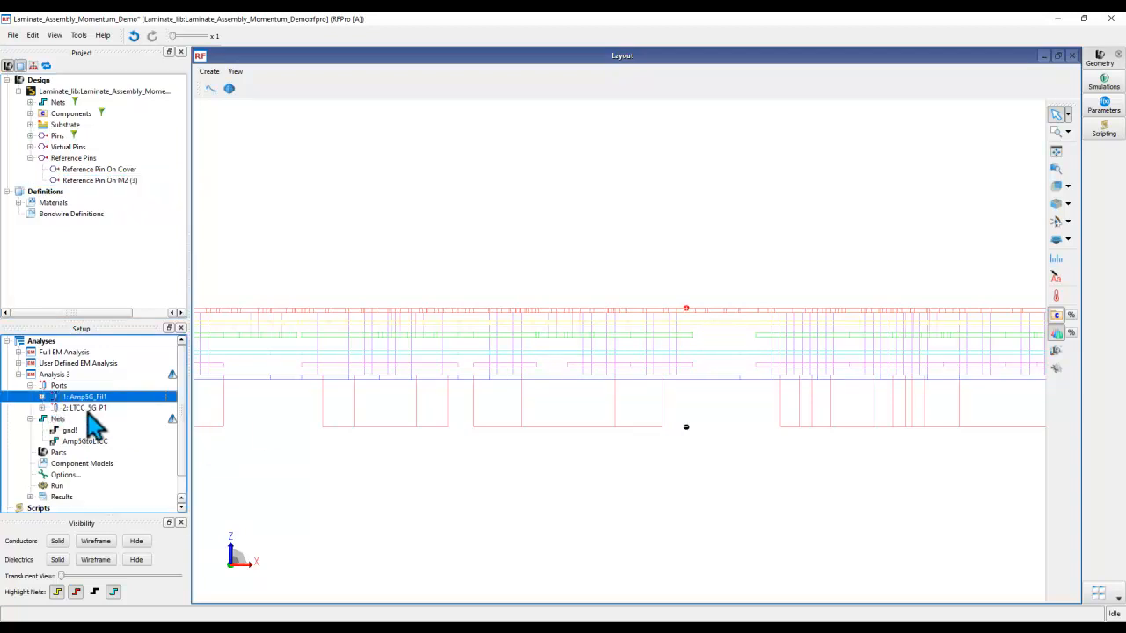
pyautogui.keyDown('ctrl'); pyautogui.click(86, 408); pyautogui.keyUp('ctrl')
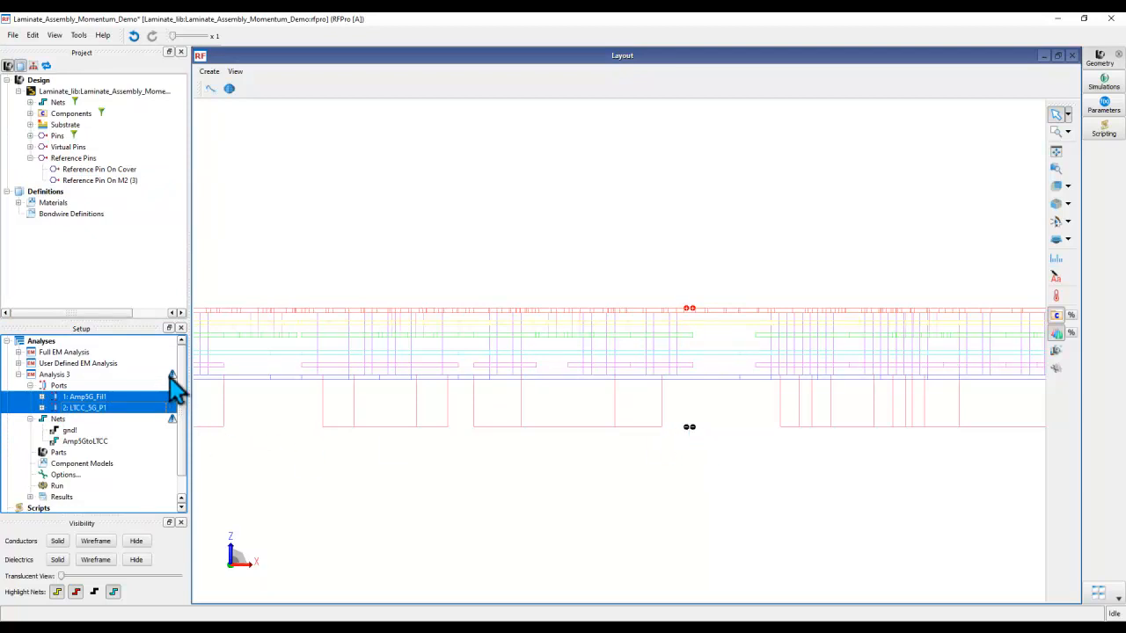
pyautogui.moveTo(173, 387)
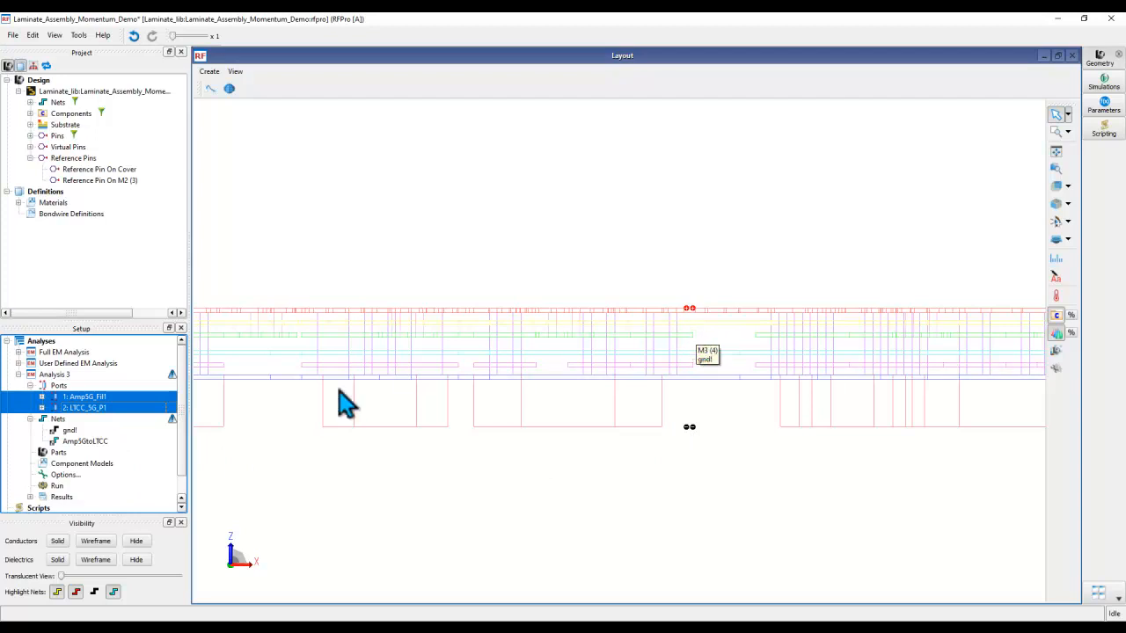
pyautogui.rightClick(88, 398)
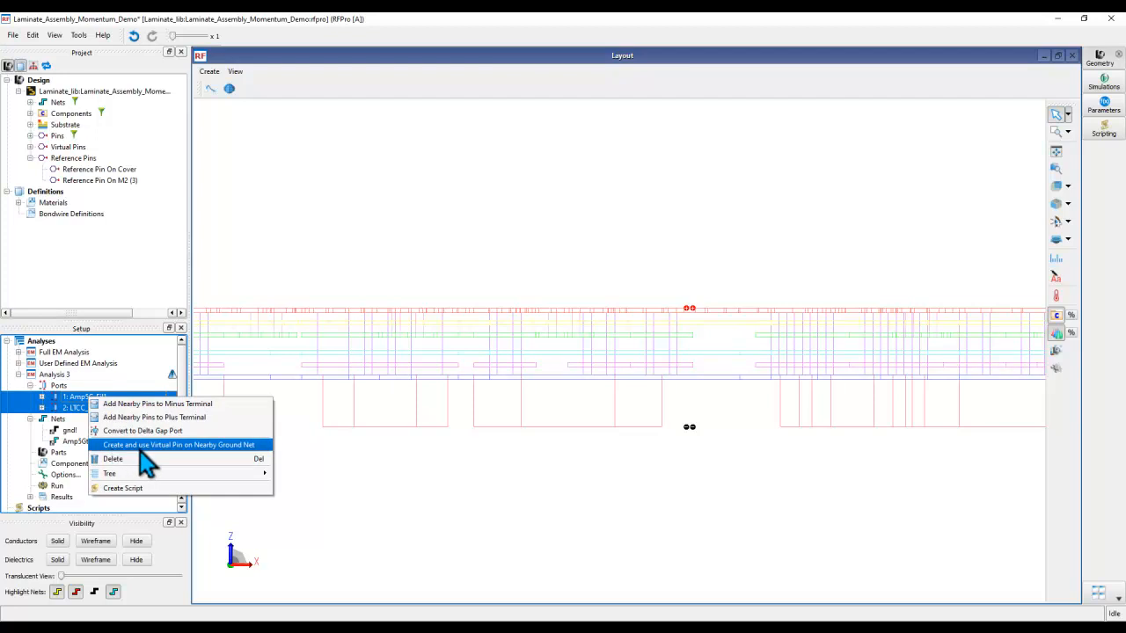
pyautogui.click(204, 449)
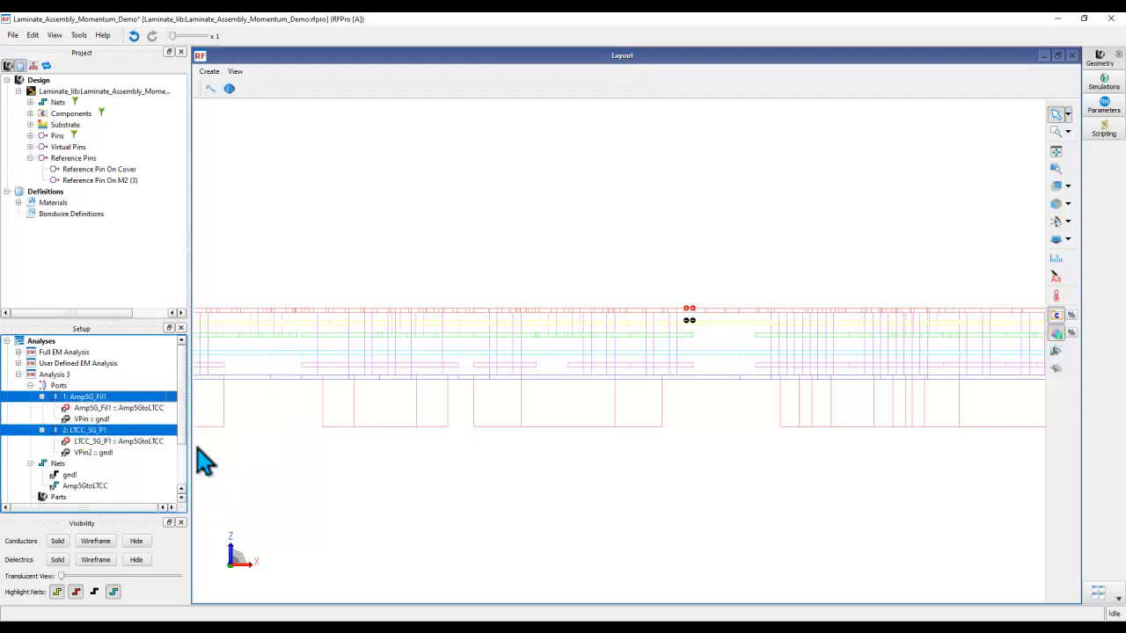
pyautogui.click(29, 147)
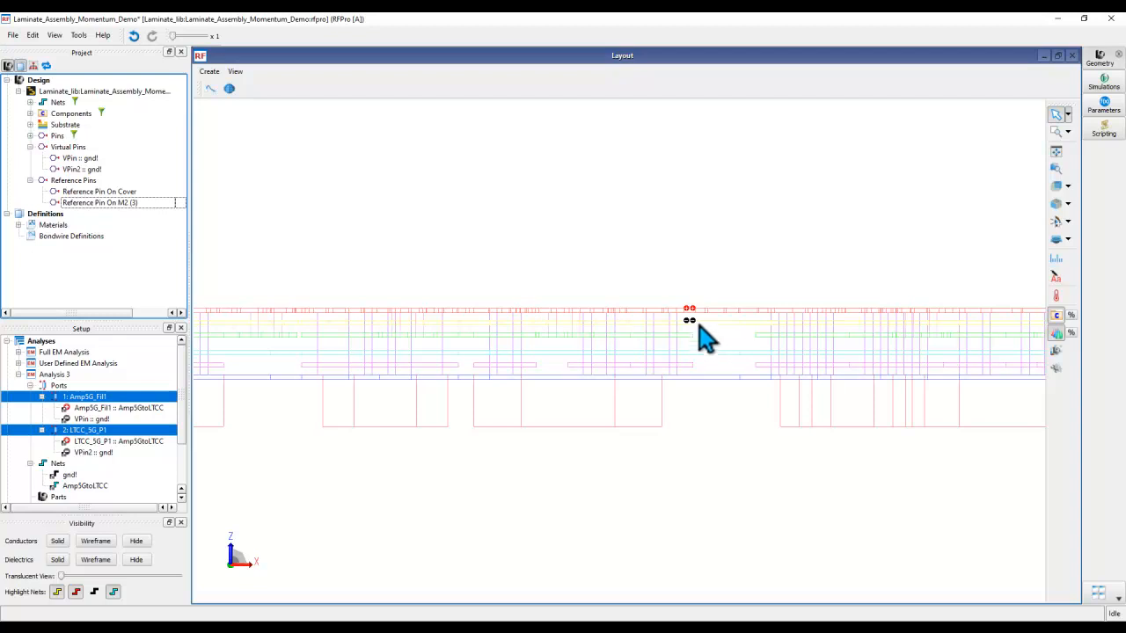
pyautogui.scroll(2, 690, 338)
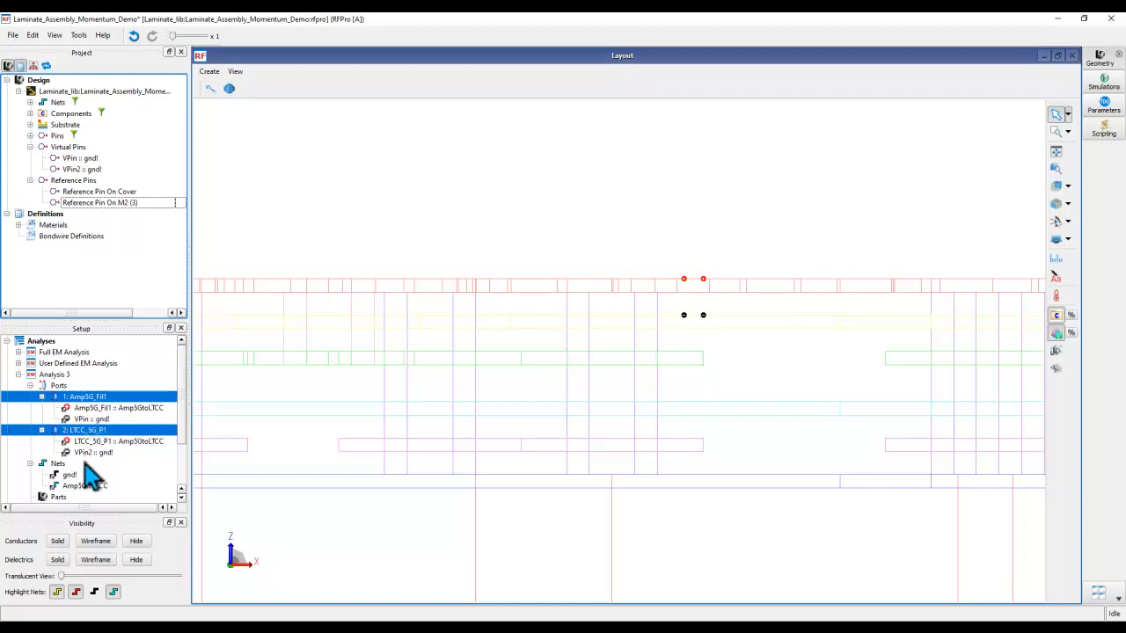
# - Open the options of Analysis 3 and set the simulator preset to FEM
pyautogui.click(30, 386)
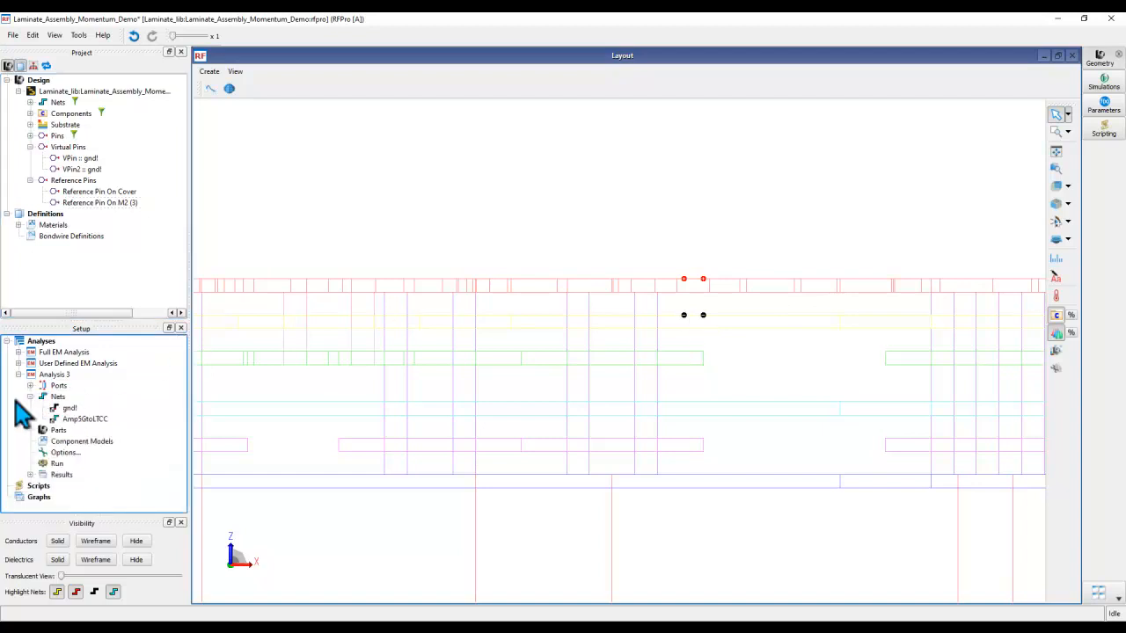
pyautogui.click(30, 397)
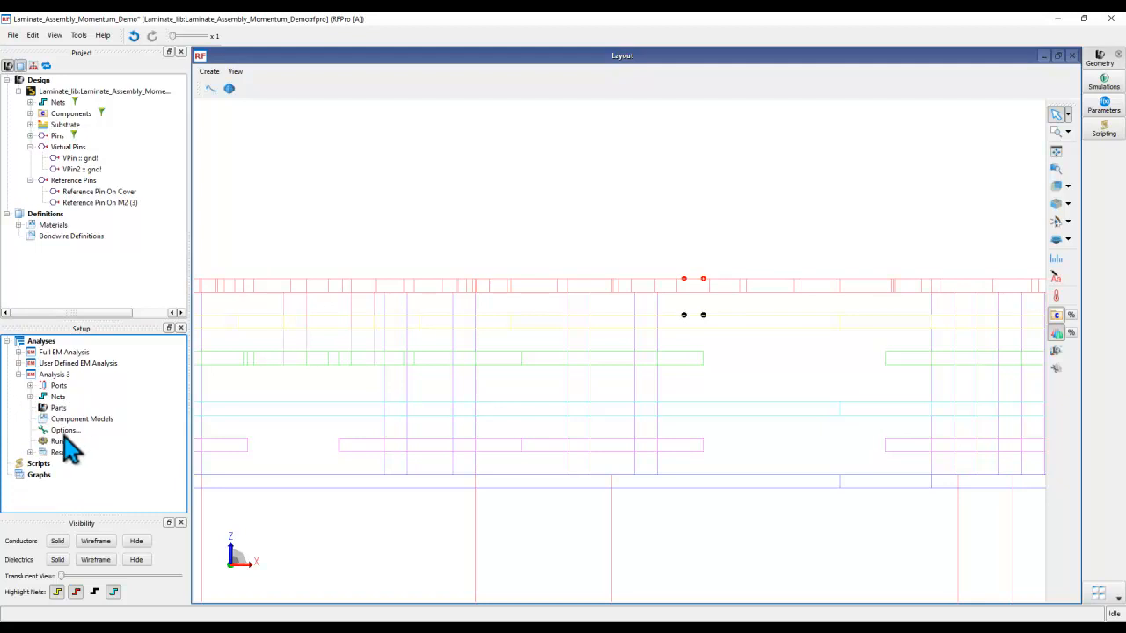
pyautogui.doubleClick(62, 431)
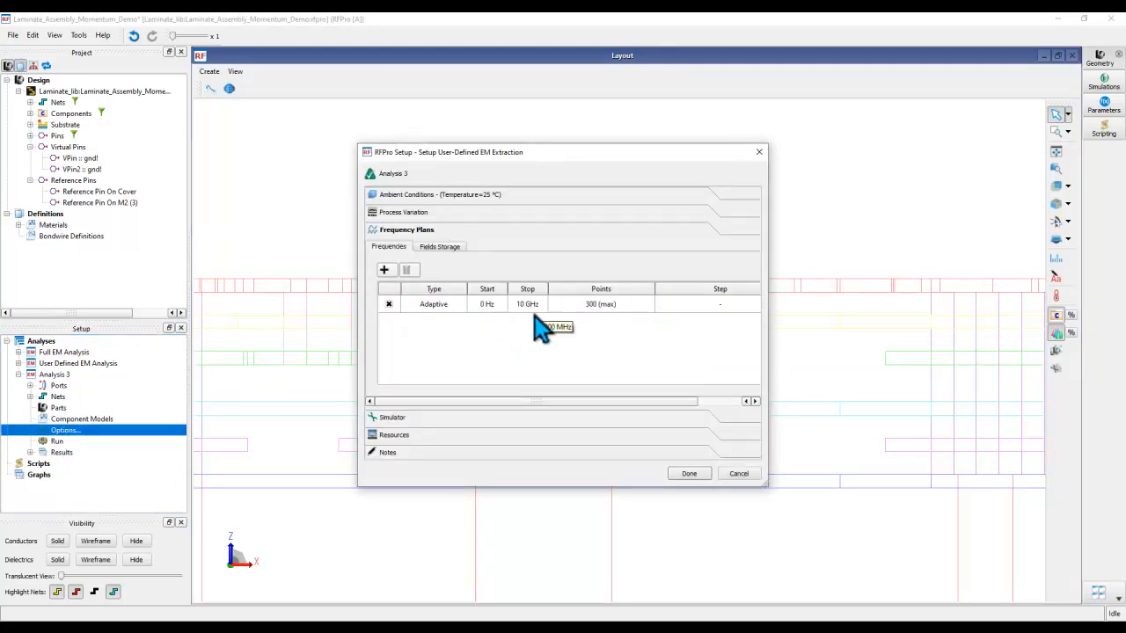
pyautogui.click(485, 417)
pyautogui.click(463, 272)
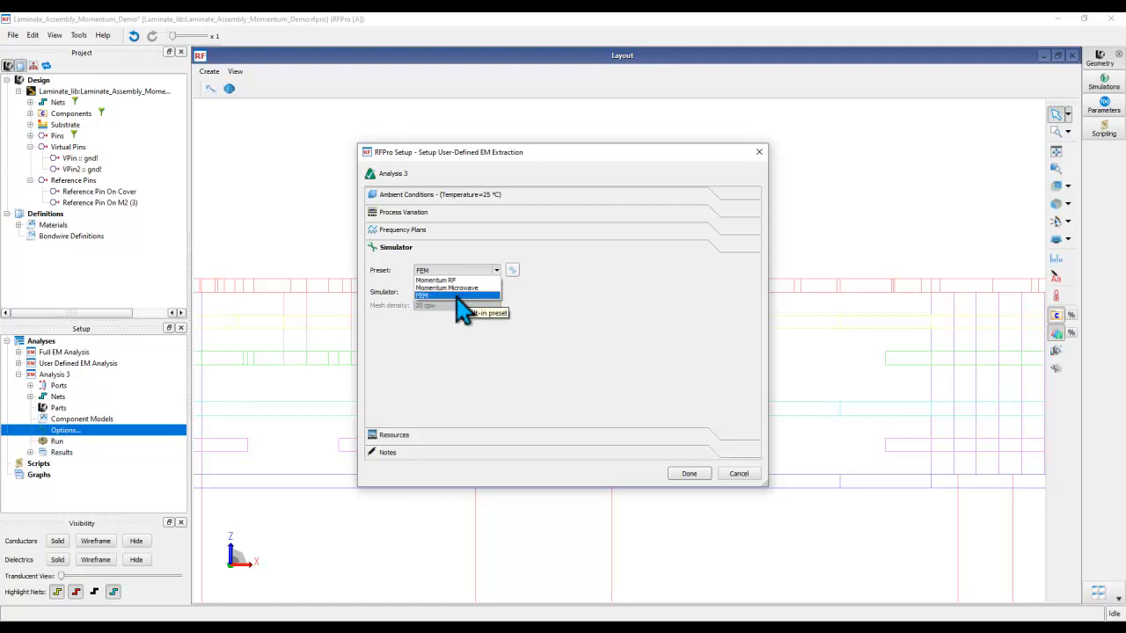
pyautogui.click(456, 296)
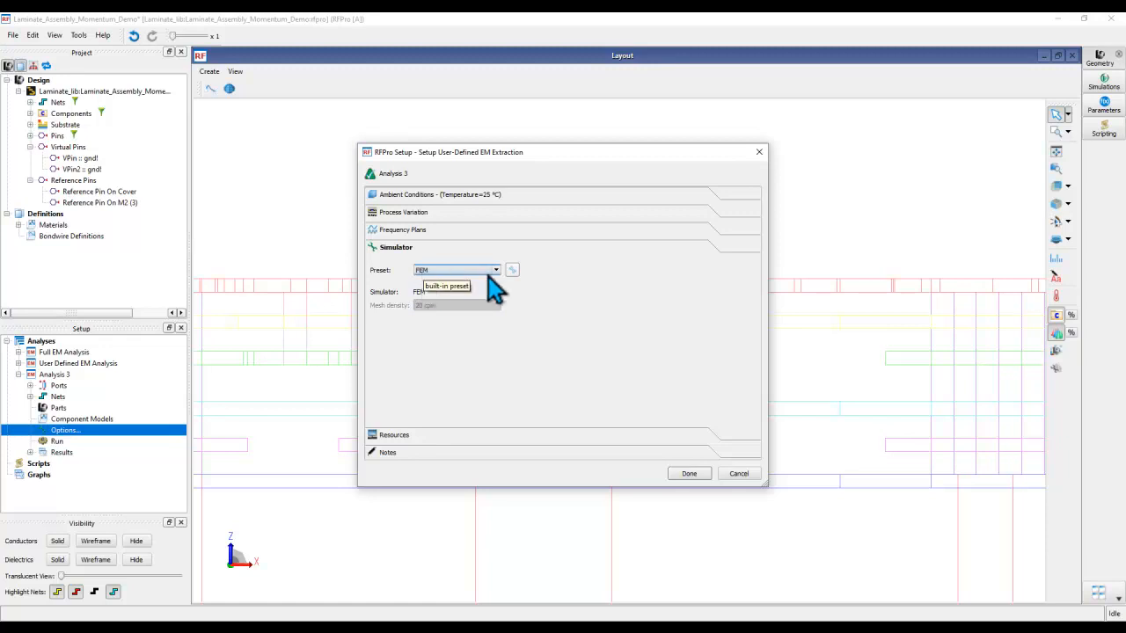
# - Set the FEM initial mesh generation to Generation 2 with mesh domain optimization On, and accept the analysis options
pyautogui.click(512, 271)
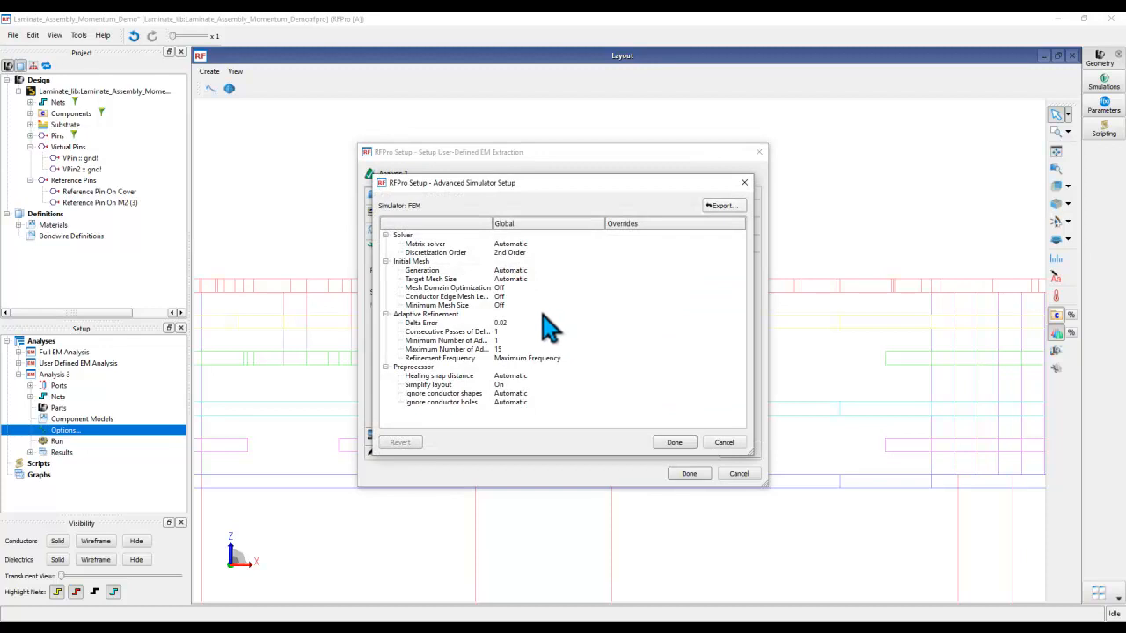
pyautogui.click(525, 271)
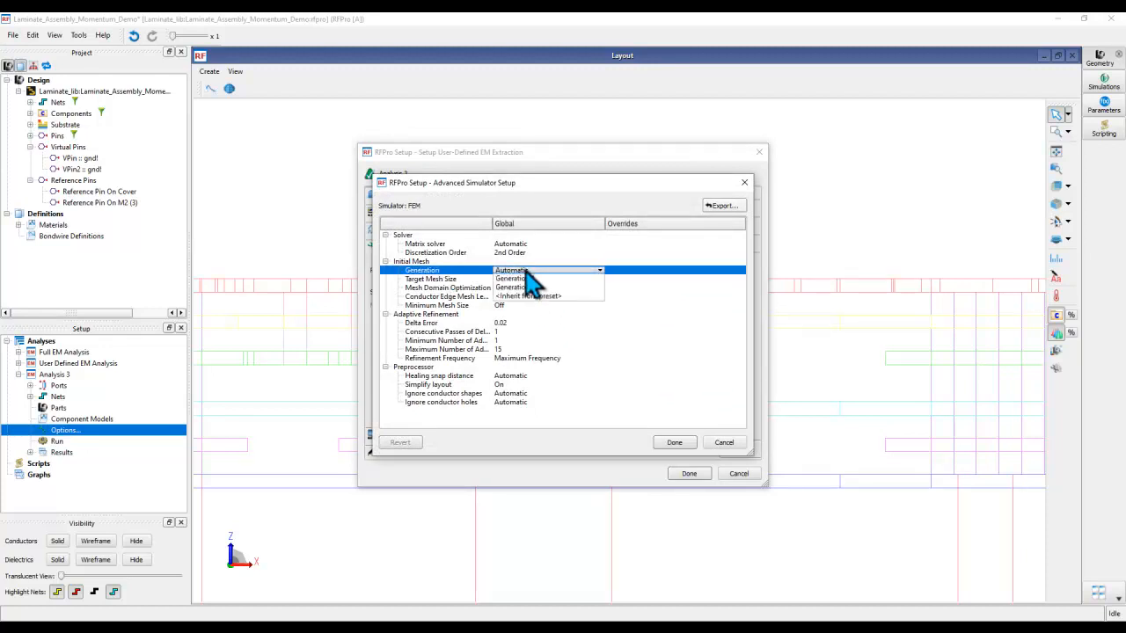
pyautogui.click(526, 299)
pyautogui.click(513, 281)
pyautogui.click(513, 289)
pyautogui.click(515, 290)
pyautogui.click(516, 303)
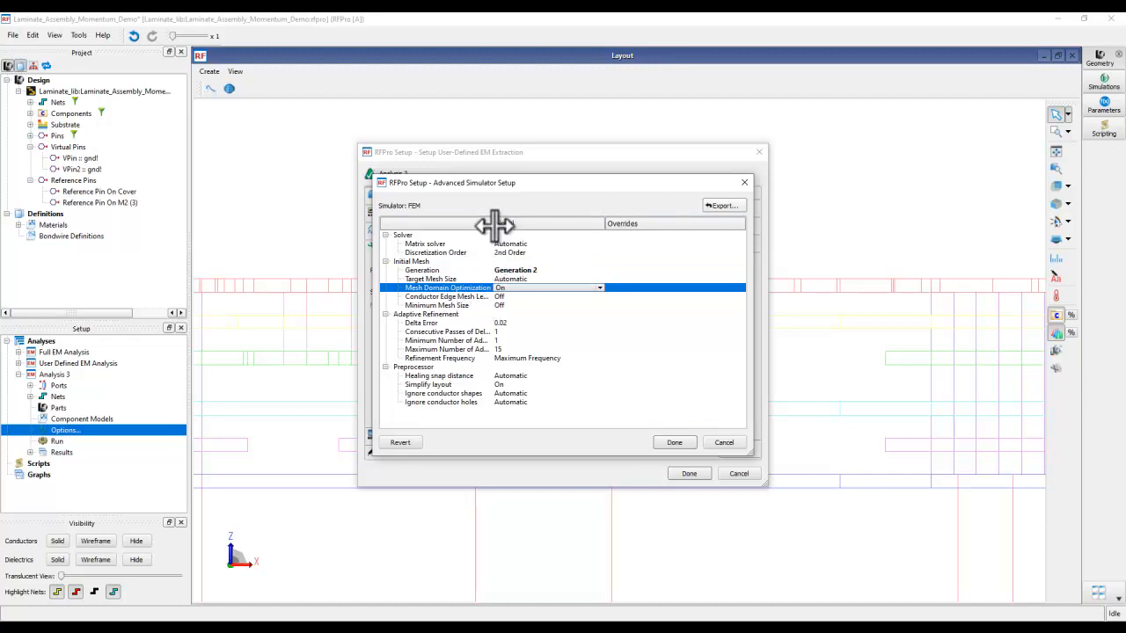
pyautogui.moveTo(493, 224); pyautogui.dragTo(514, 221)
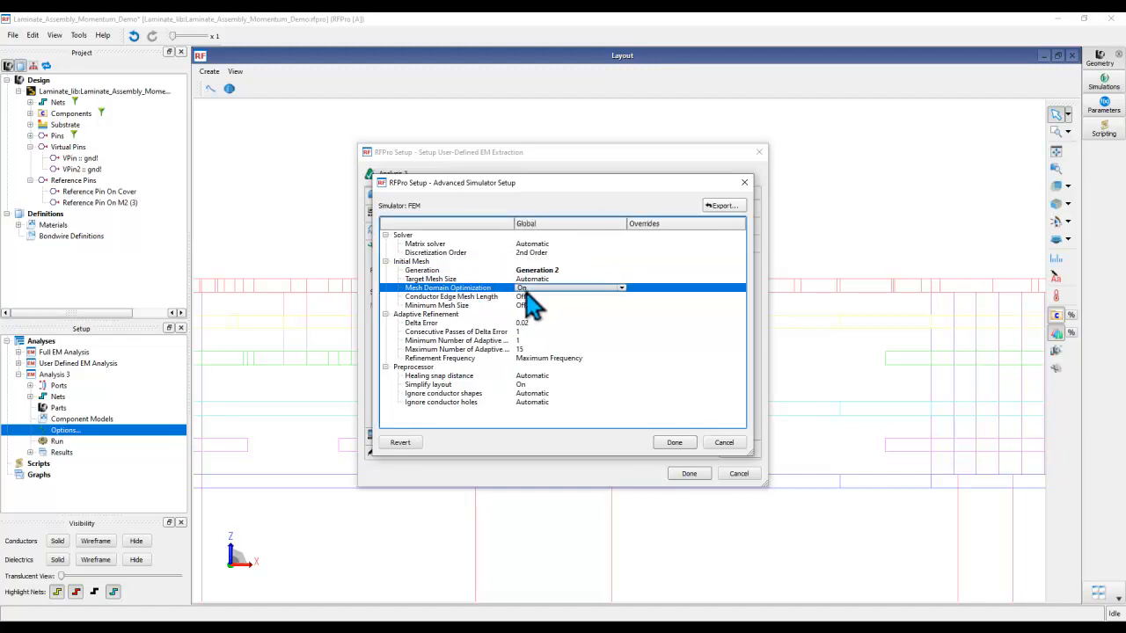
pyautogui.click(673, 443)
pyautogui.click(689, 475)
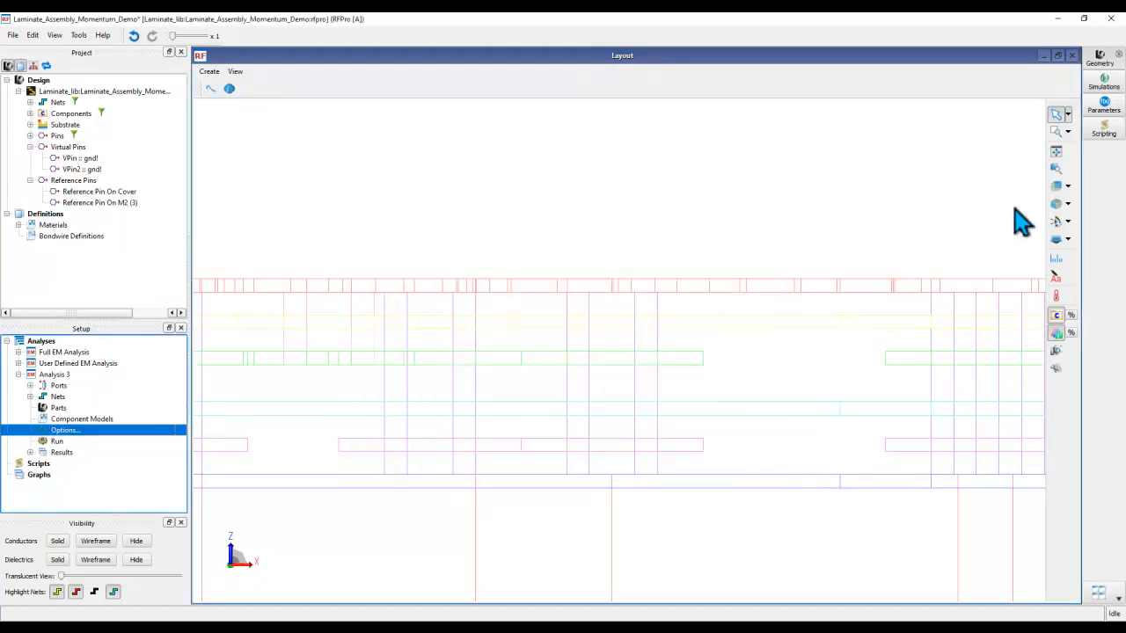
# - Show the whole layout from the top and highlight the Amp5GtoLTCC net of the User Defined EM Analysis
pyautogui.click(1068, 187)
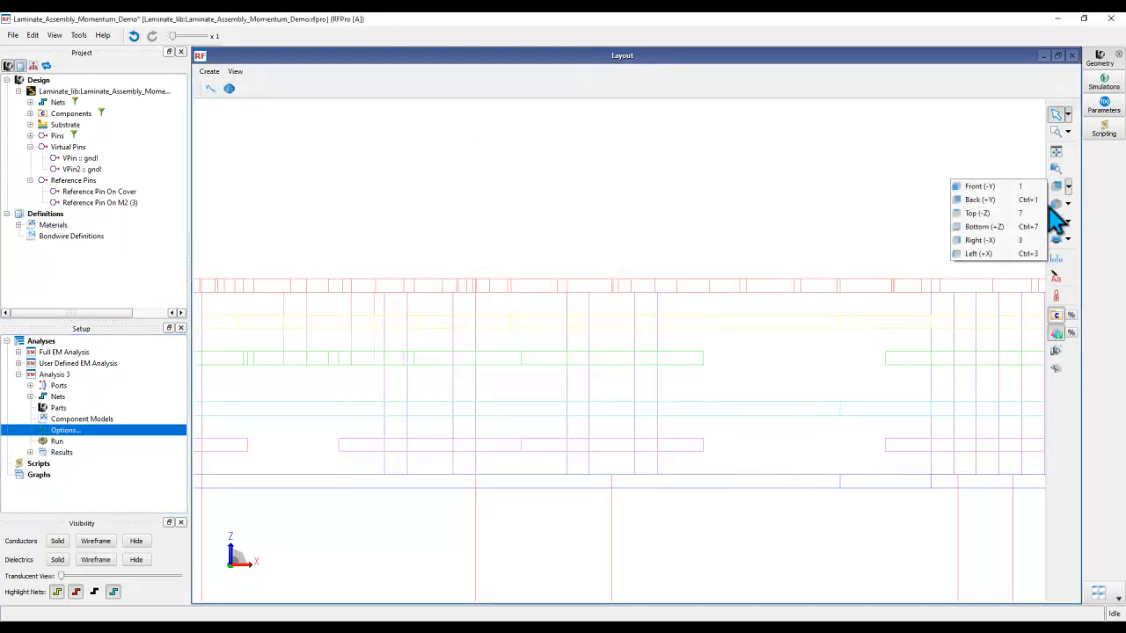
pyautogui.click(979, 220)
pyautogui.scroll(-6, 709, 291)
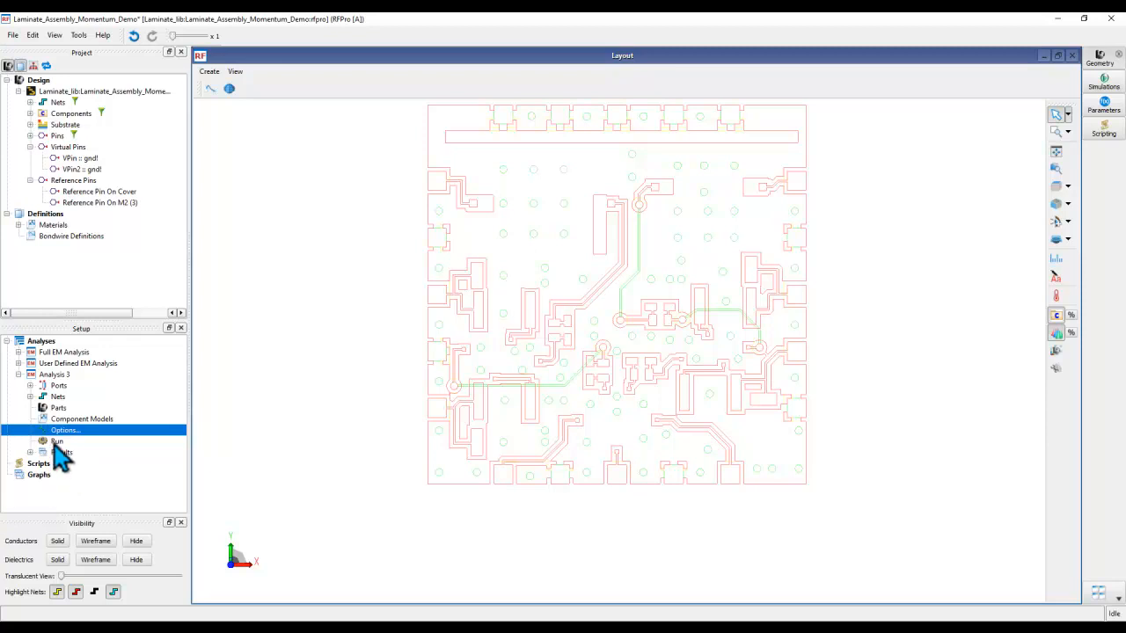
pyautogui.click(18, 364)
pyautogui.click(30, 375)
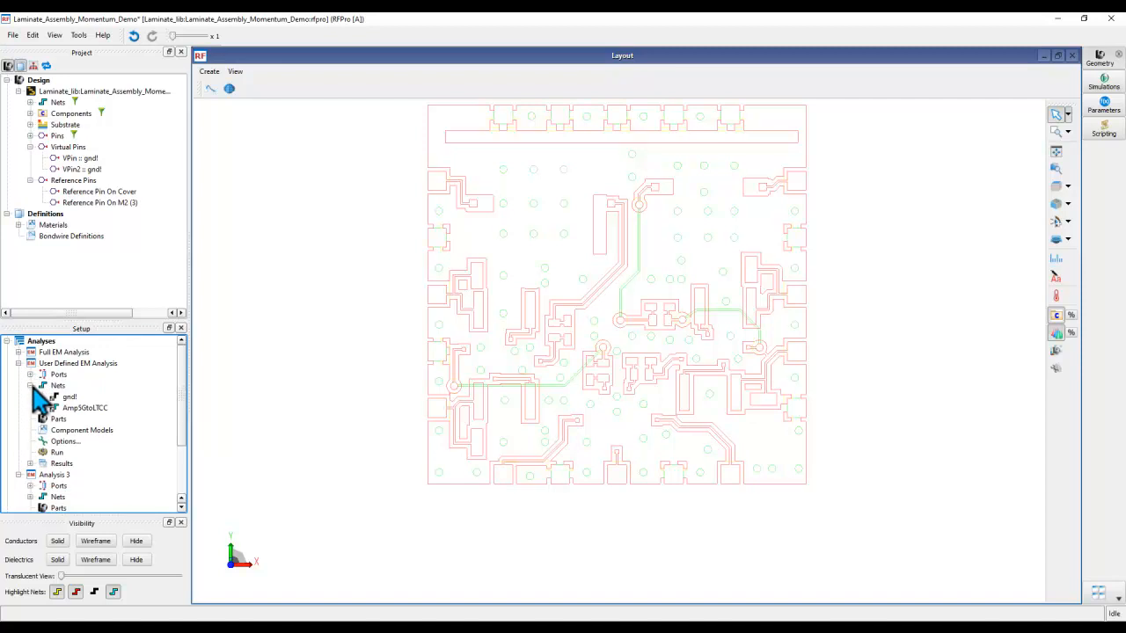
pyautogui.click(30, 386)
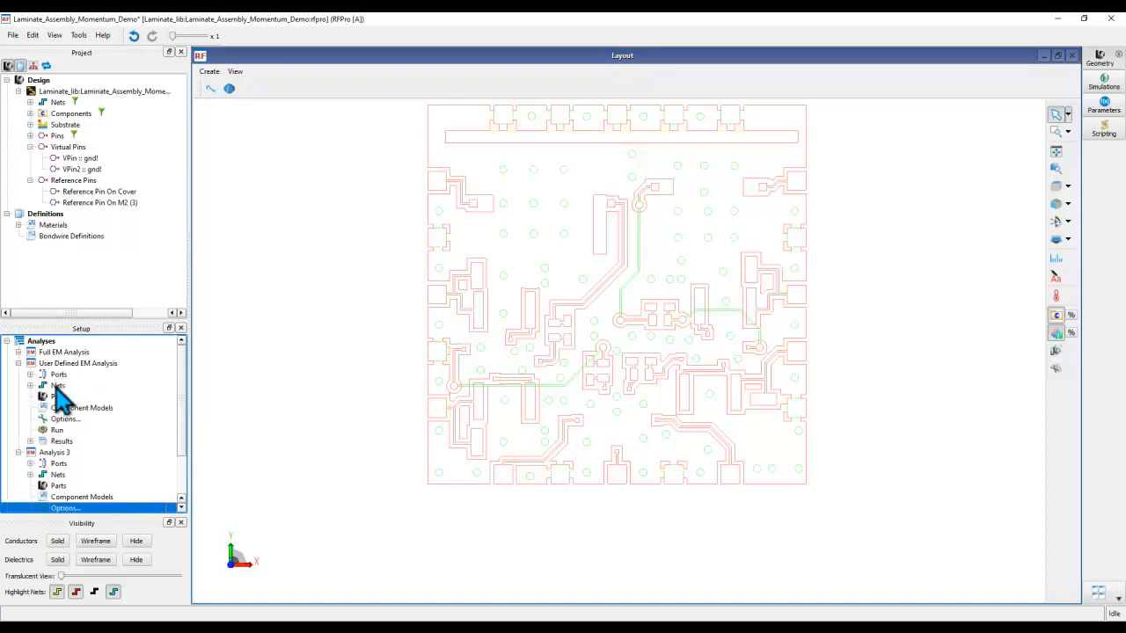
pyautogui.click(30, 386)
pyautogui.click(79, 408)
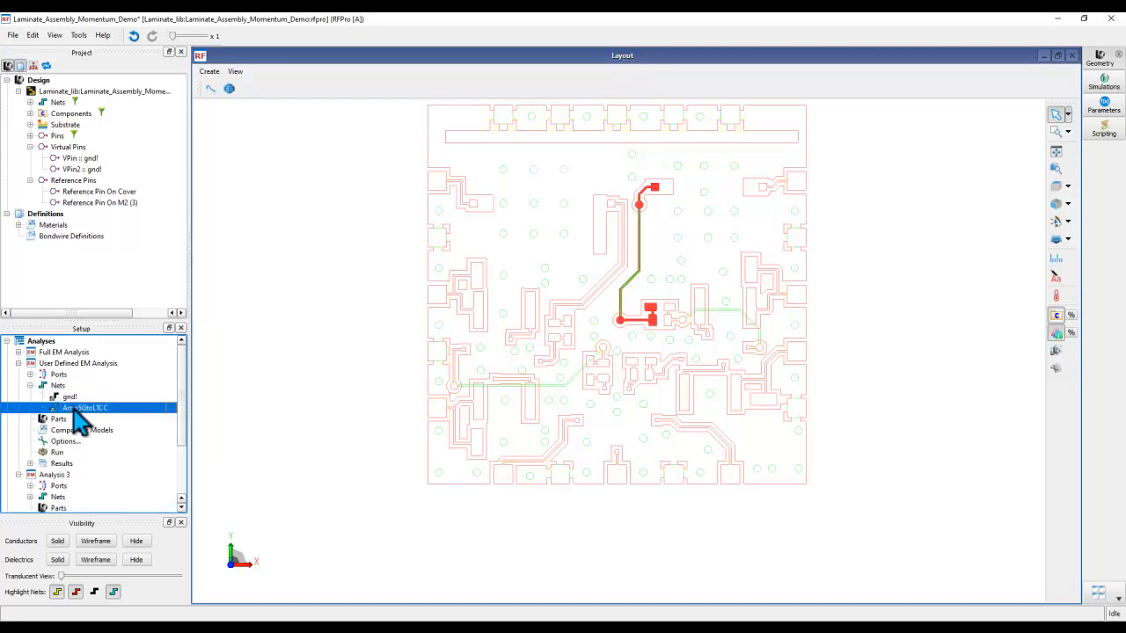
# - Highlight the ports of the User Defined EM Analysis and inspect their terminals in an edge-on front view
pyautogui.click(55, 375)
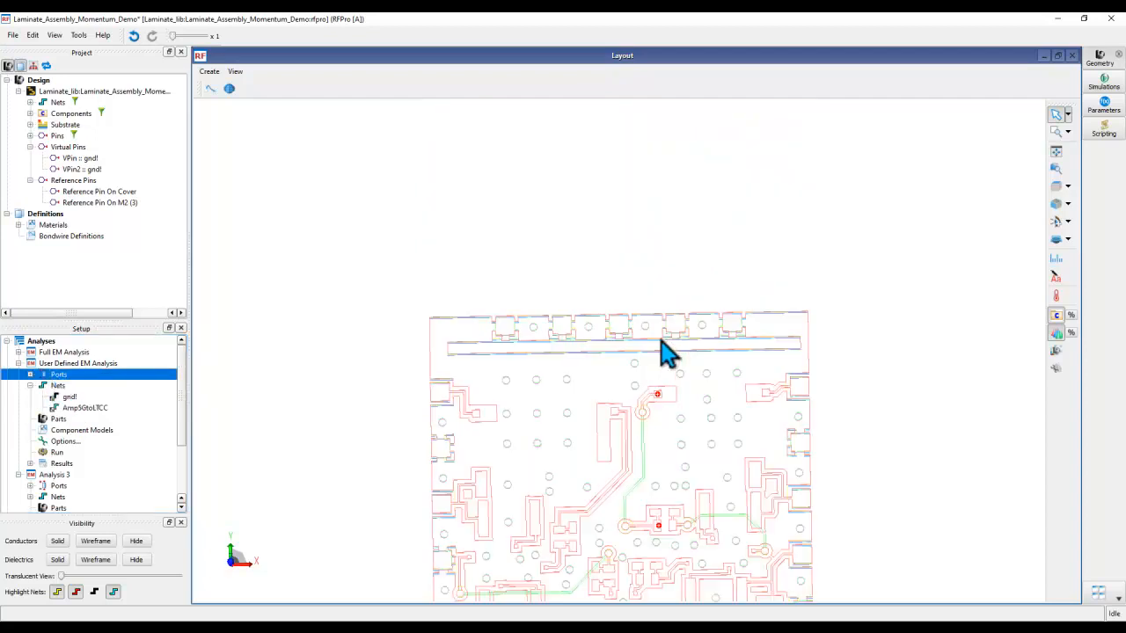
pyautogui.click(1068, 187)
pyautogui.click(984, 213)
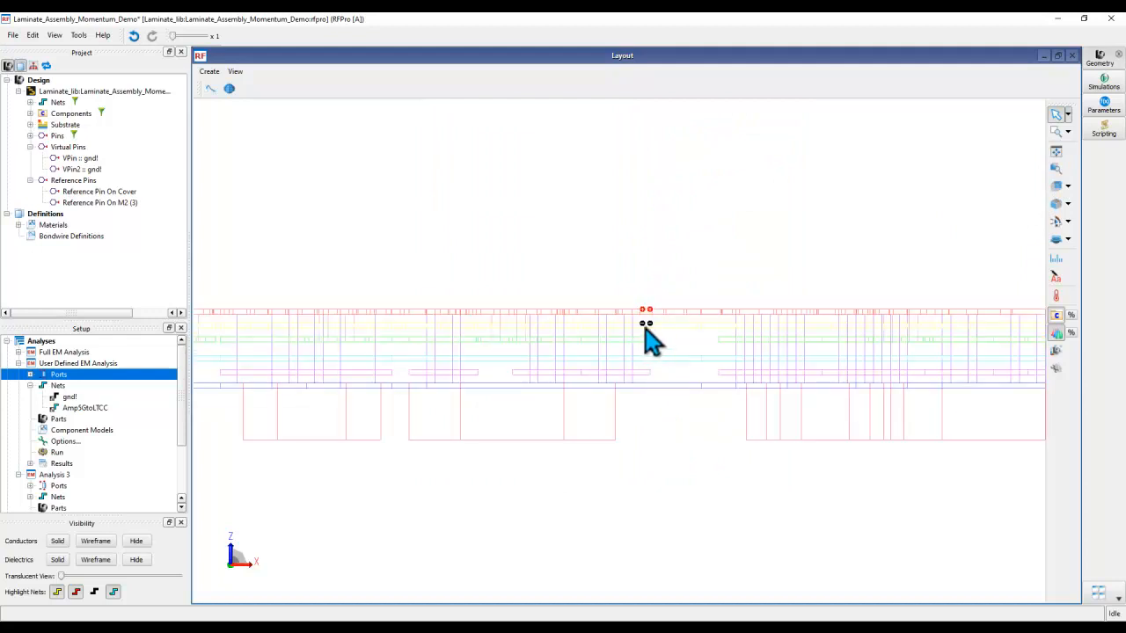
# - Review the total elapsed time, computed frequency samples and mesh refinement in the FEM simulation log of the User Defined EM Analysis
pyautogui.click(1102, 84)
pyautogui.moveTo(324, 546); pyautogui.dragTo(345, 545)
pyautogui.scroll(1, 449, 508)
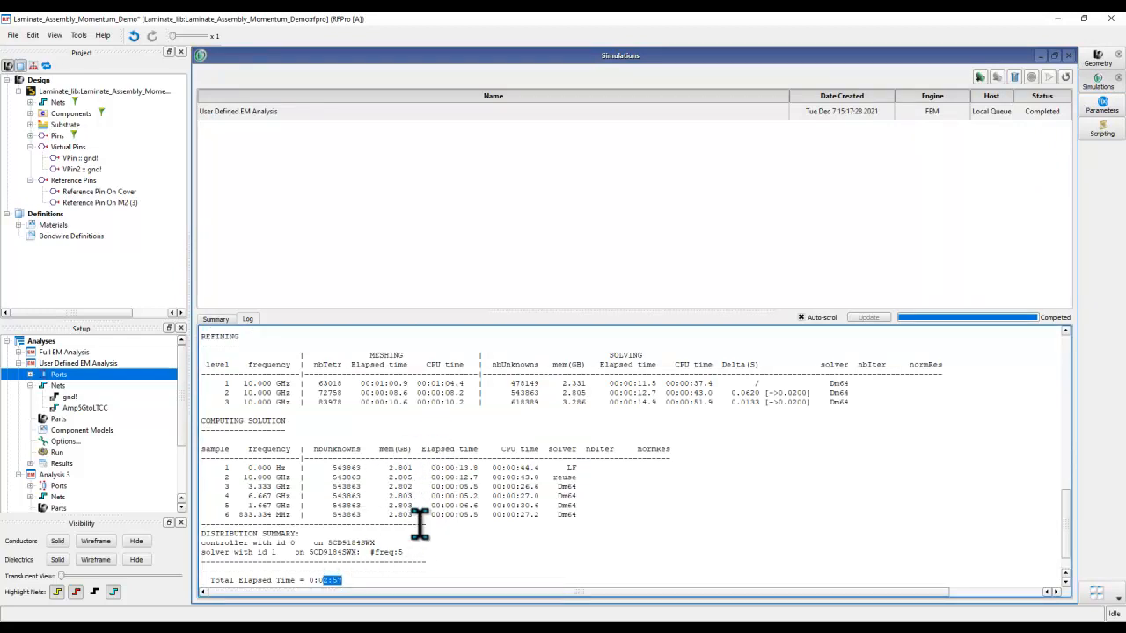
pyautogui.scroll(2, 431, 509)
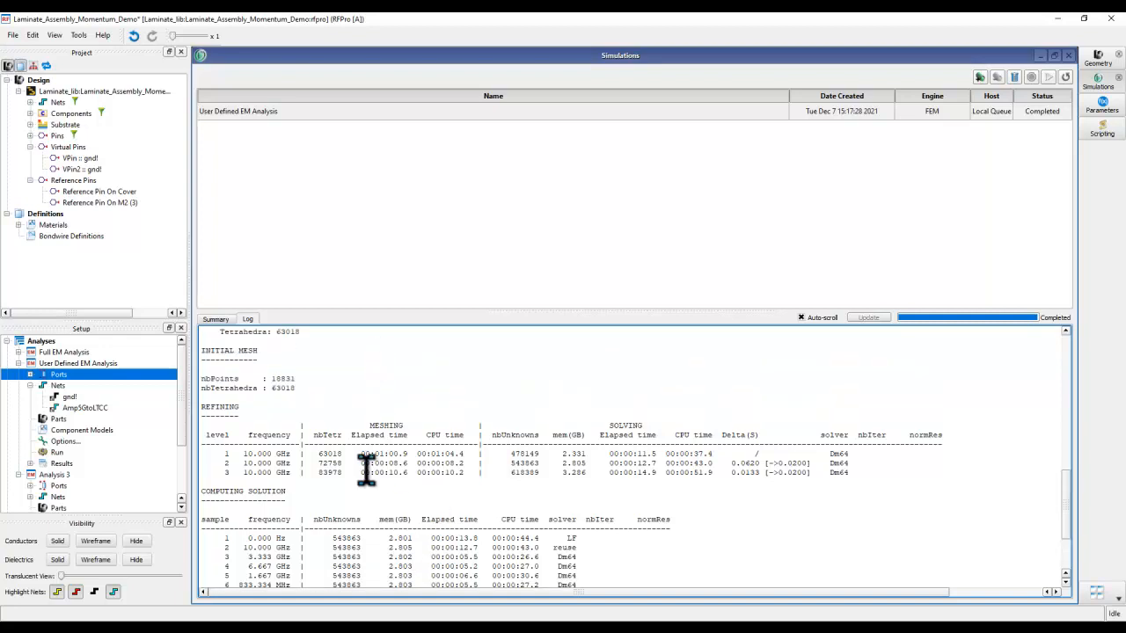
# - Open the S-parameter results of the User Defined EM Analysis and plot the 1,2 and 1,1 matrix entries on the Smith chart
pyautogui.click(30, 463)
pyautogui.scroll(-3, 80, 466)
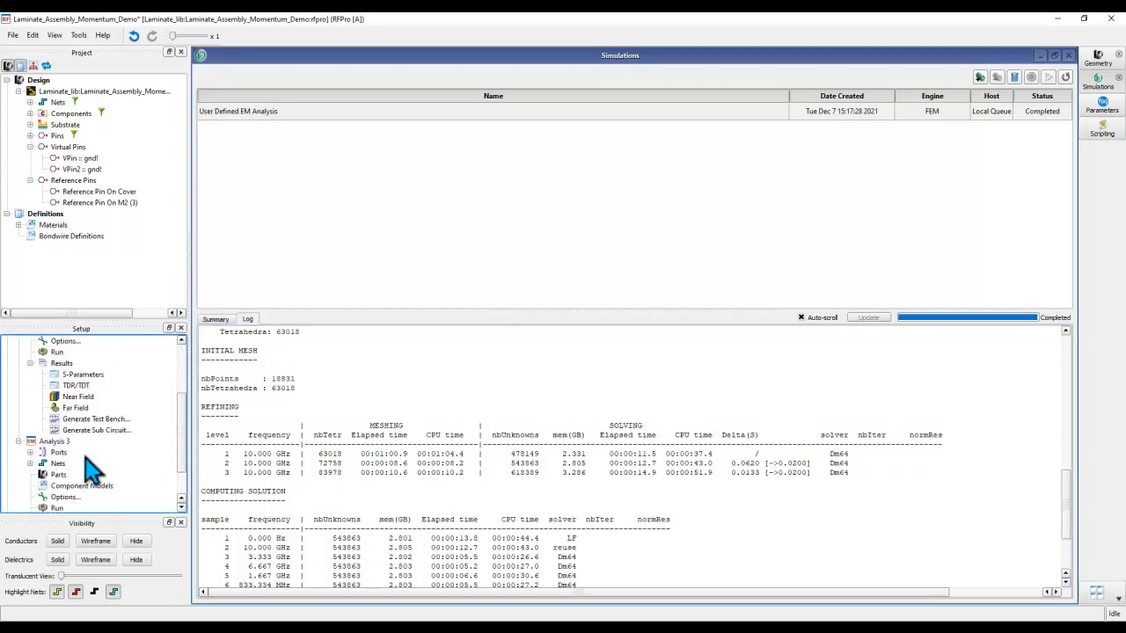
pyautogui.doubleClick(83, 374)
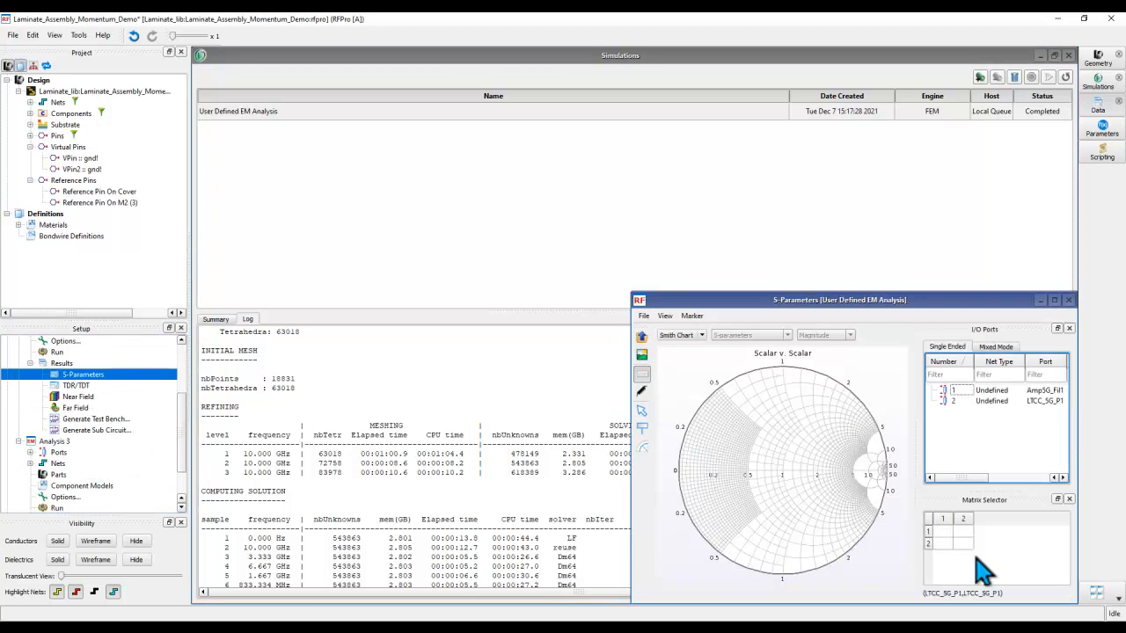
pyautogui.click(960, 532)
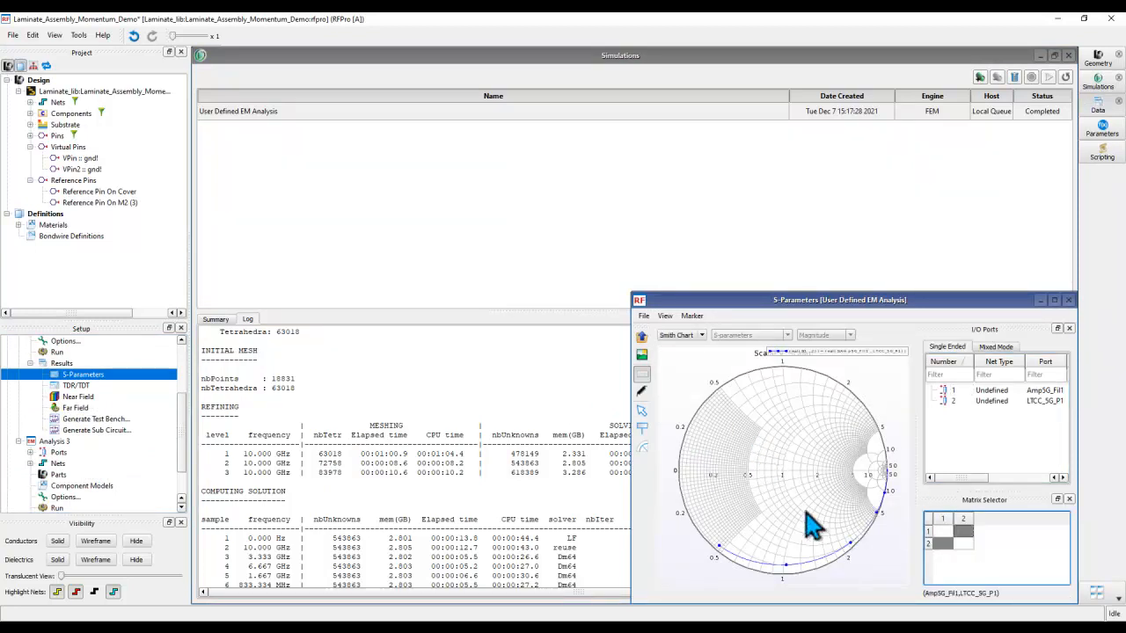
pyautogui.click(942, 531)
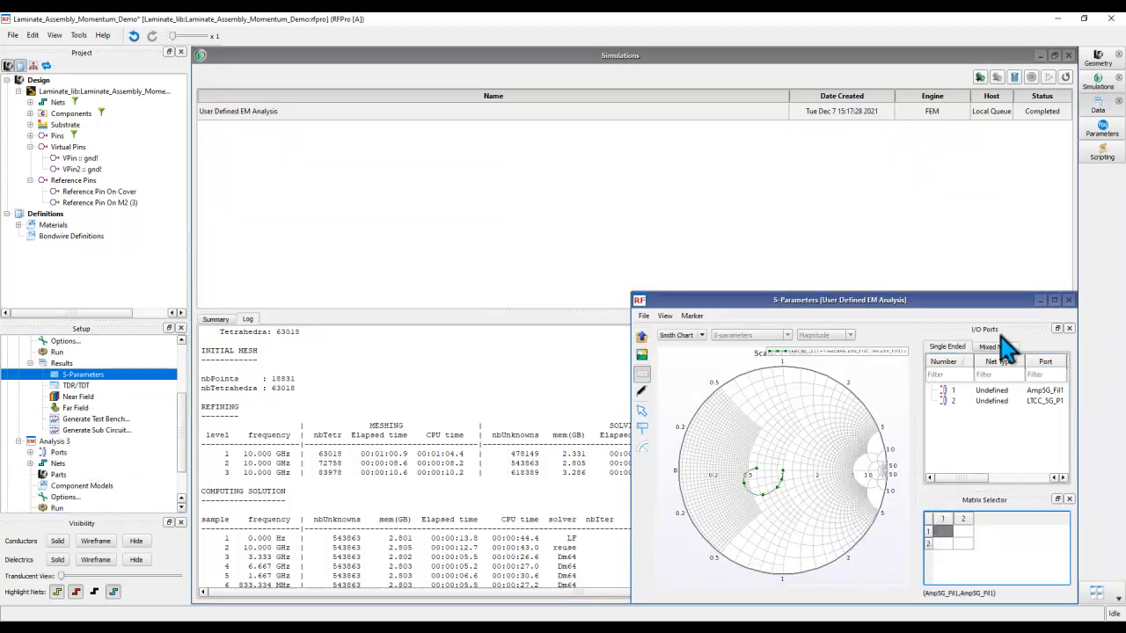
# - Maximize the S-parameter results, add the 2,2 matrix entry to the 1,1 plot and display both as an XY graph
pyautogui.click(1053, 300)
pyautogui.keyDown('ctrl'); pyautogui.click(892, 447); pyautogui.keyUp('ctrl')
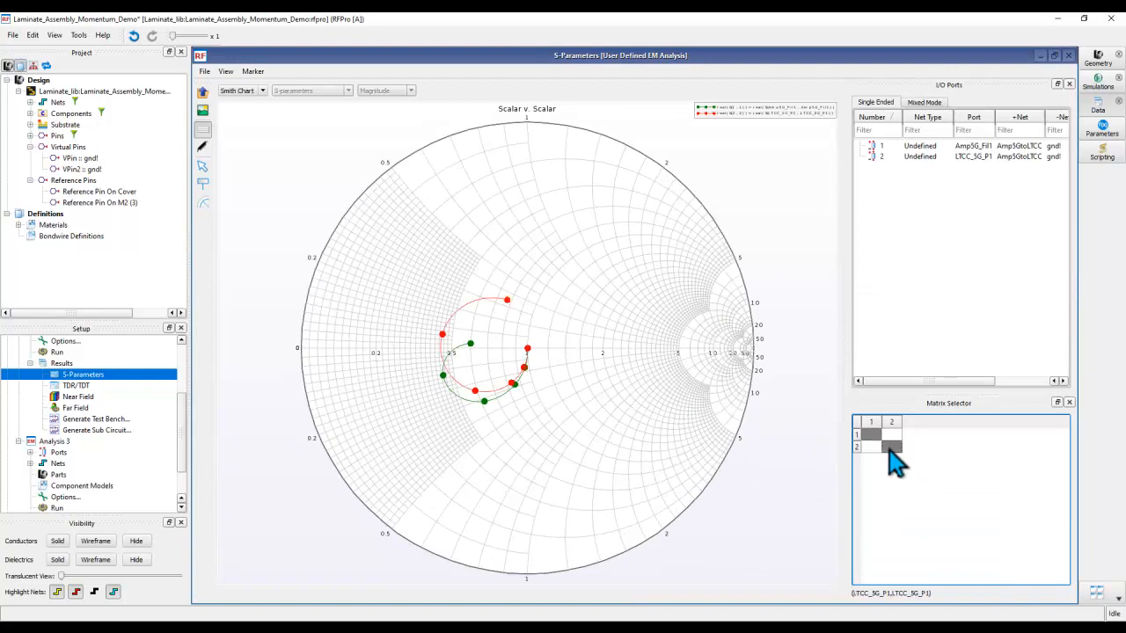
pyautogui.click(259, 94)
pyautogui.click(235, 100)
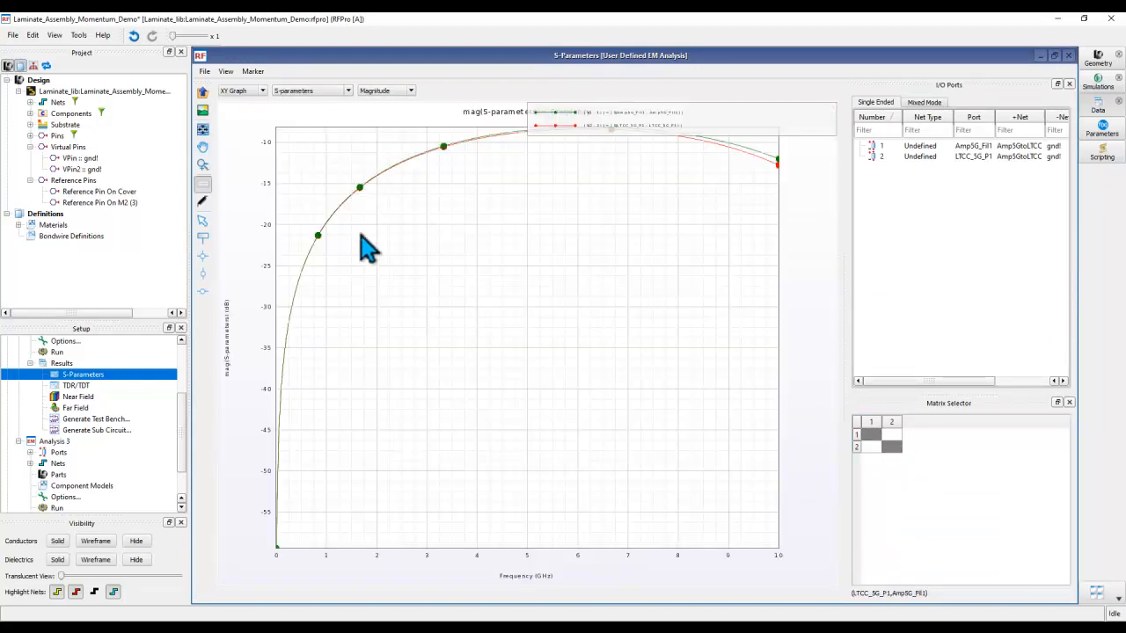
# - Add the 1,2 matrix entry to the XY graph for comparison, and reduce the plot to the 1,1 entry only
pyautogui.click(891, 435)
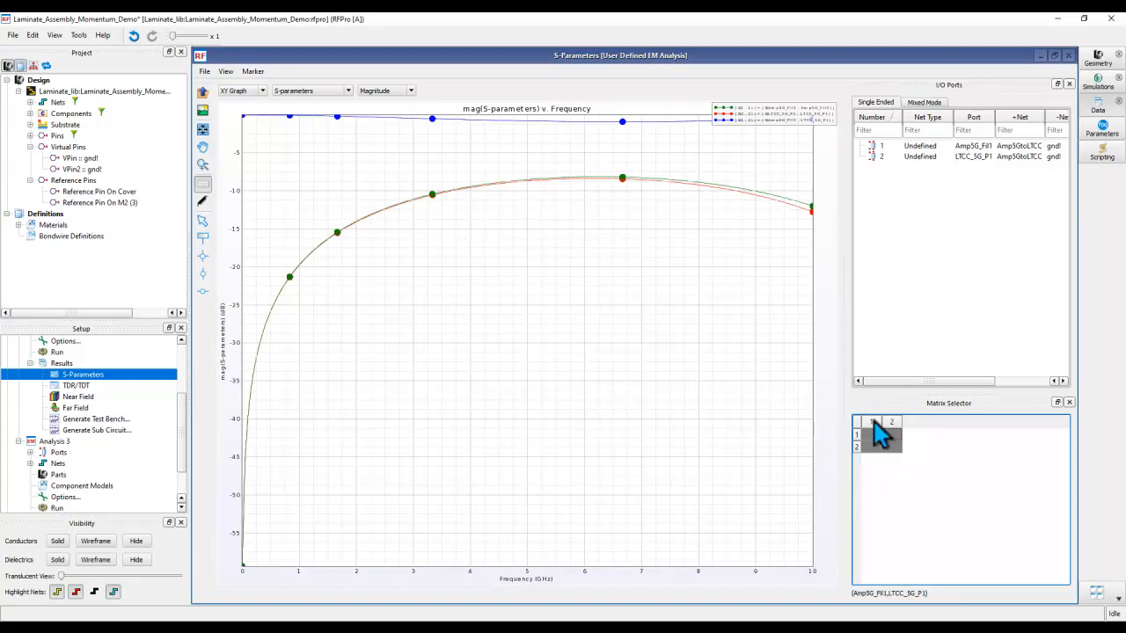
pyautogui.click(889, 447)
pyautogui.click(872, 448)
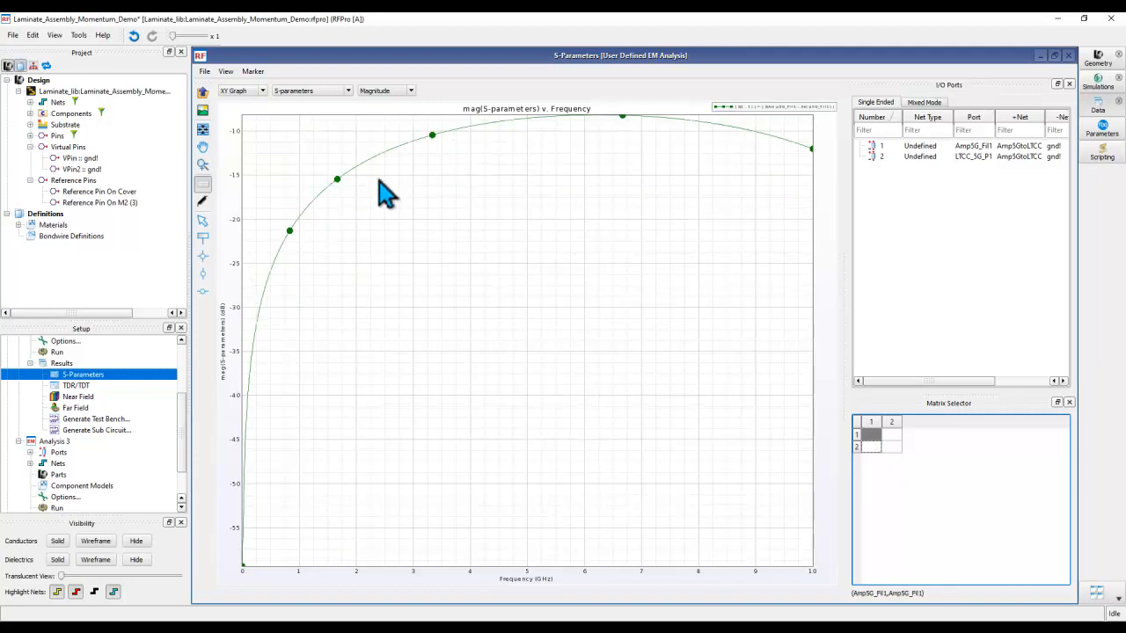
# - Plot the inductance of the 1,1 entry versus frequency, and return the graph to S-parameters
pyautogui.click(349, 92)
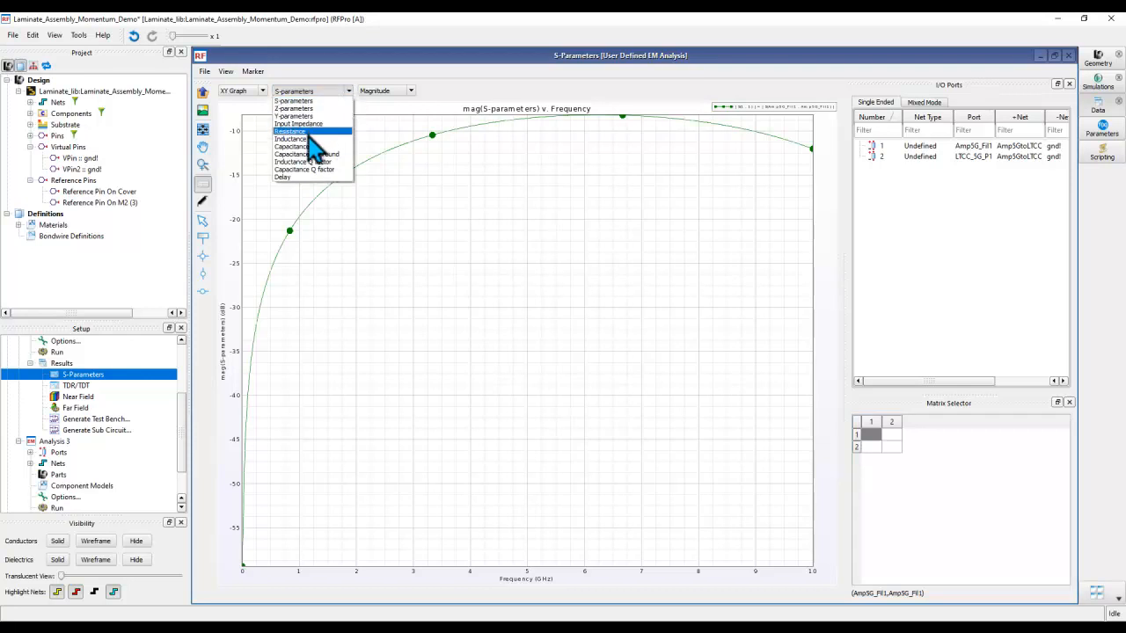
pyautogui.click(303, 139)
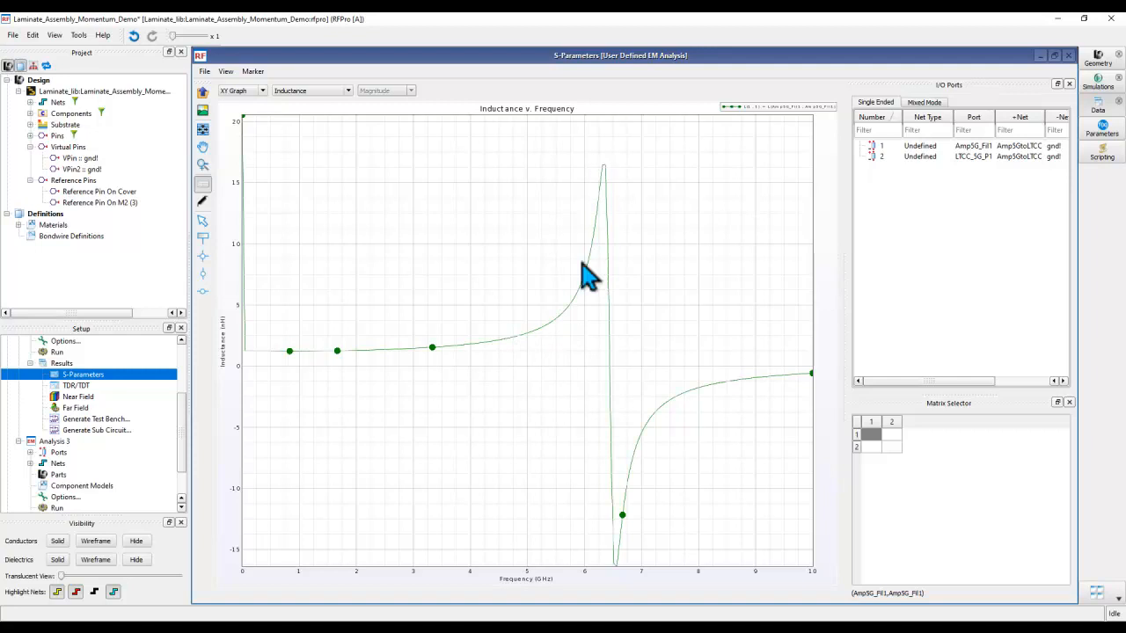
pyautogui.click(326, 92)
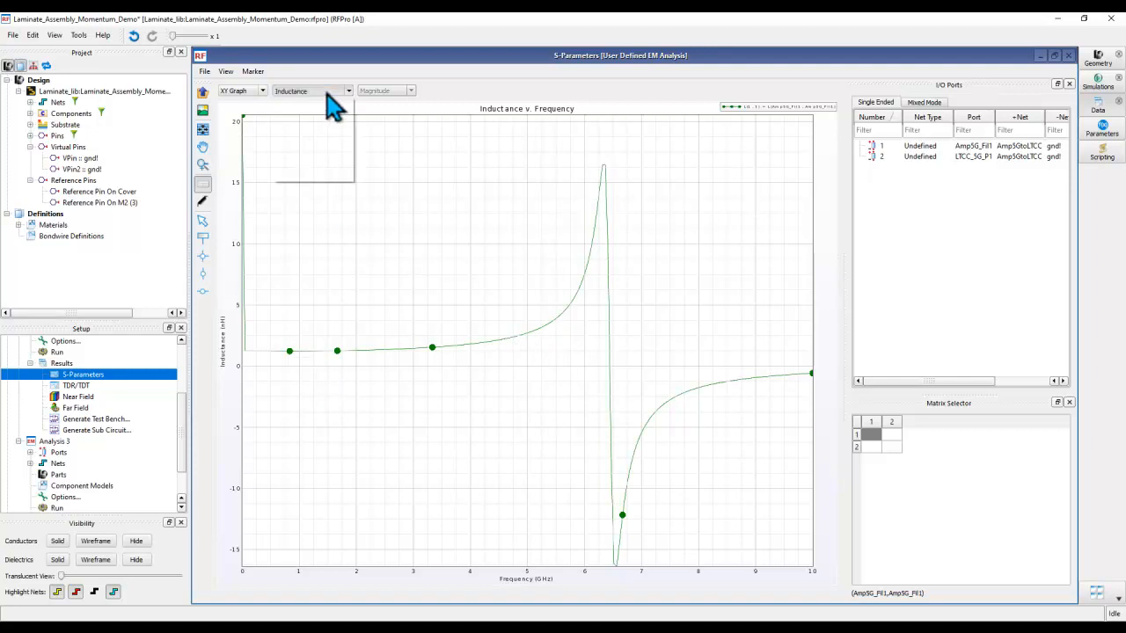
pyautogui.click(299, 102)
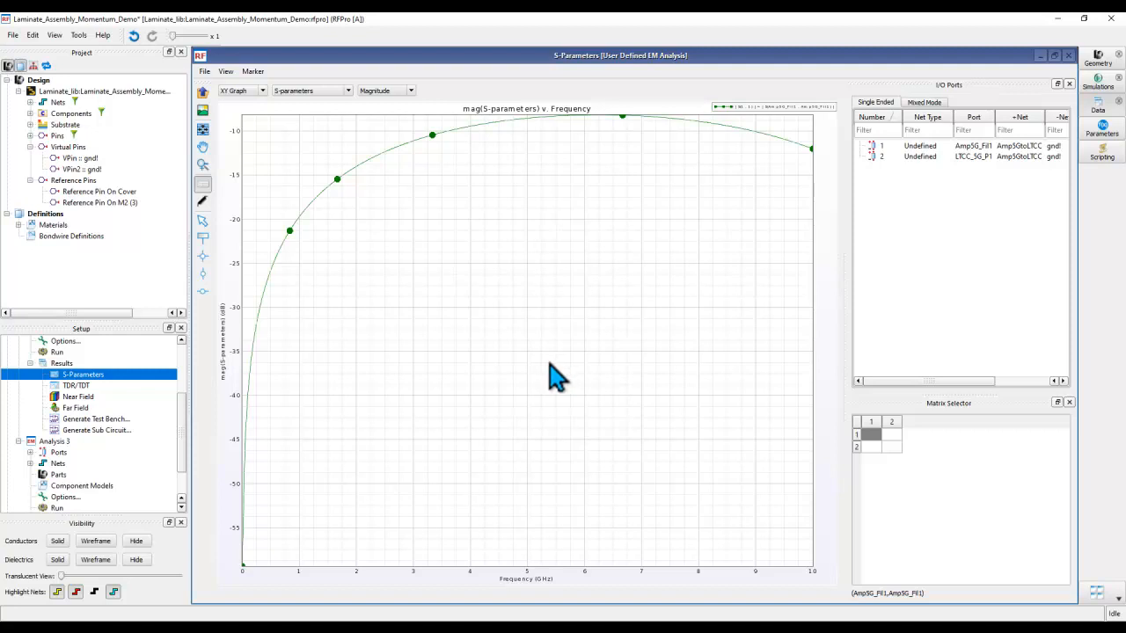
# - Close the S-parameter results and the simulation list, and show the whole layout from the top with solid conductors
pyautogui.click(1068, 56)
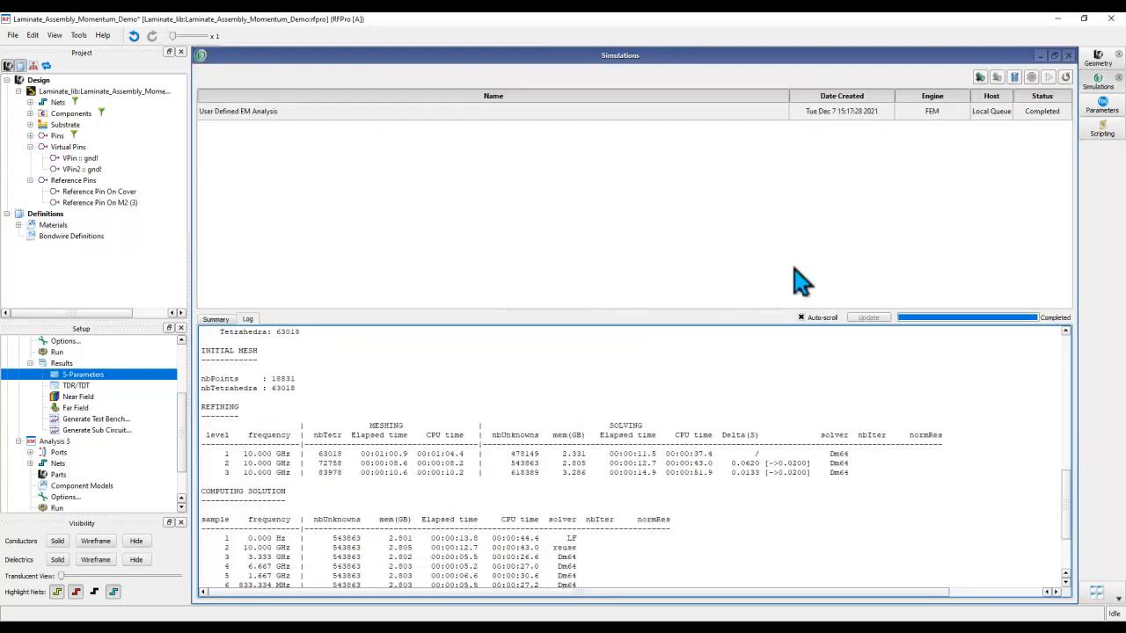
pyautogui.click(1067, 58)
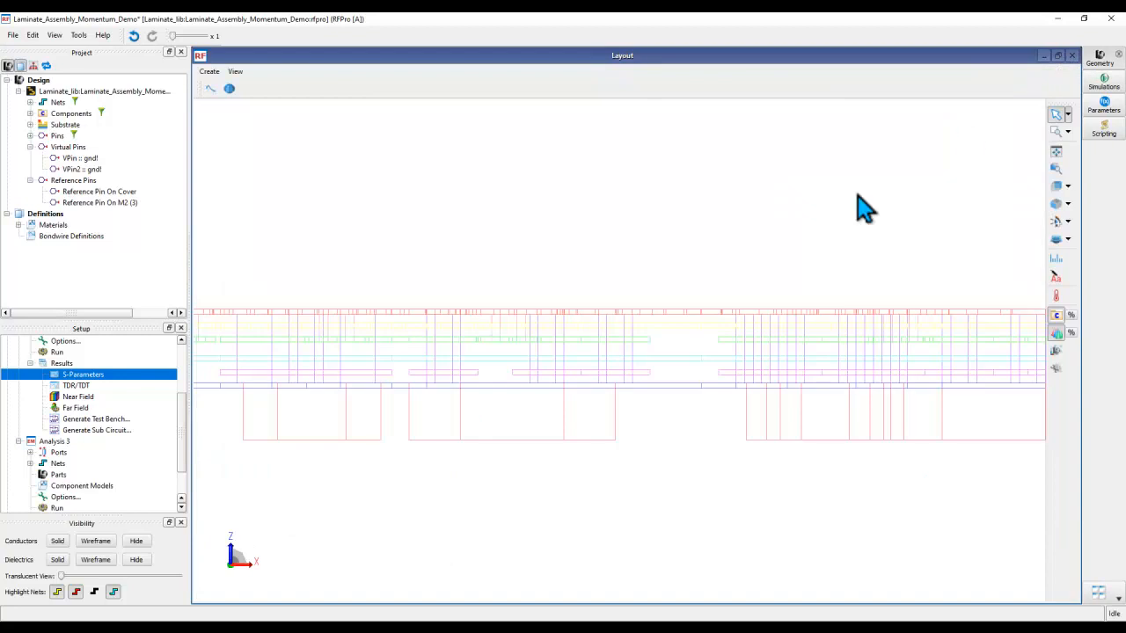
pyautogui.click(1068, 187)
pyautogui.click(989, 218)
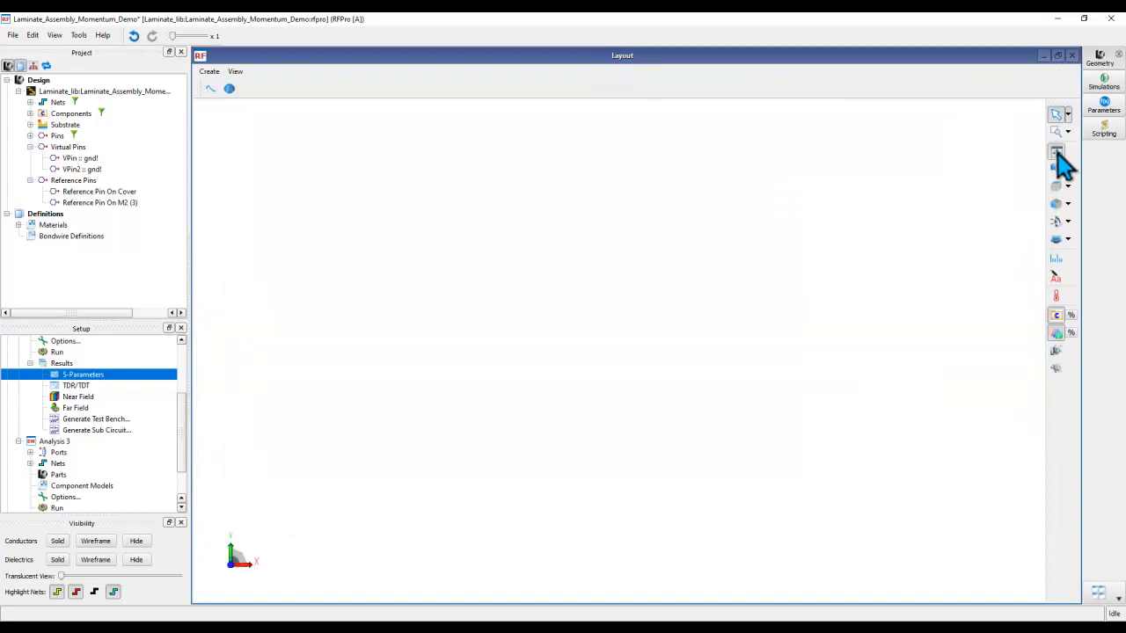
pyautogui.click(1057, 153)
pyautogui.click(59, 542)
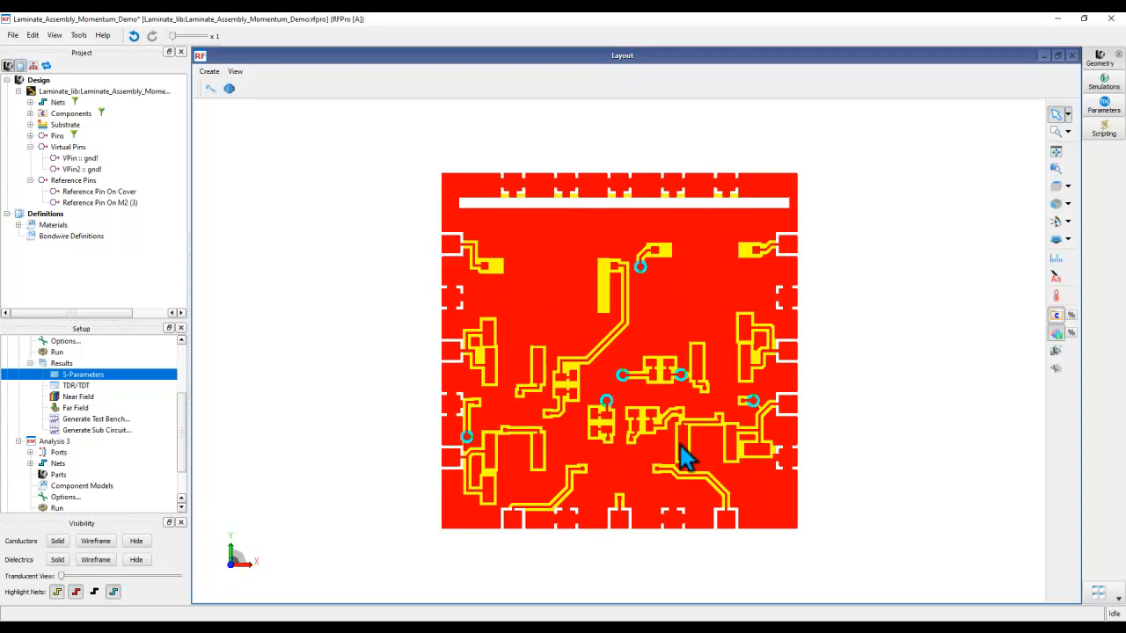
pyautogui.moveTo(679, 444)
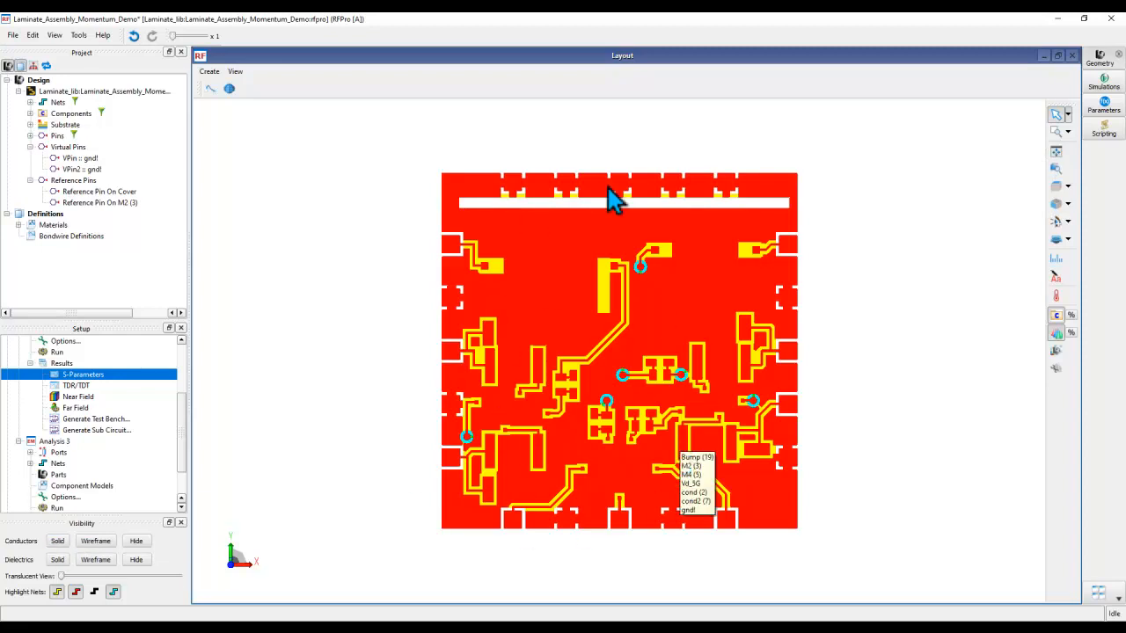